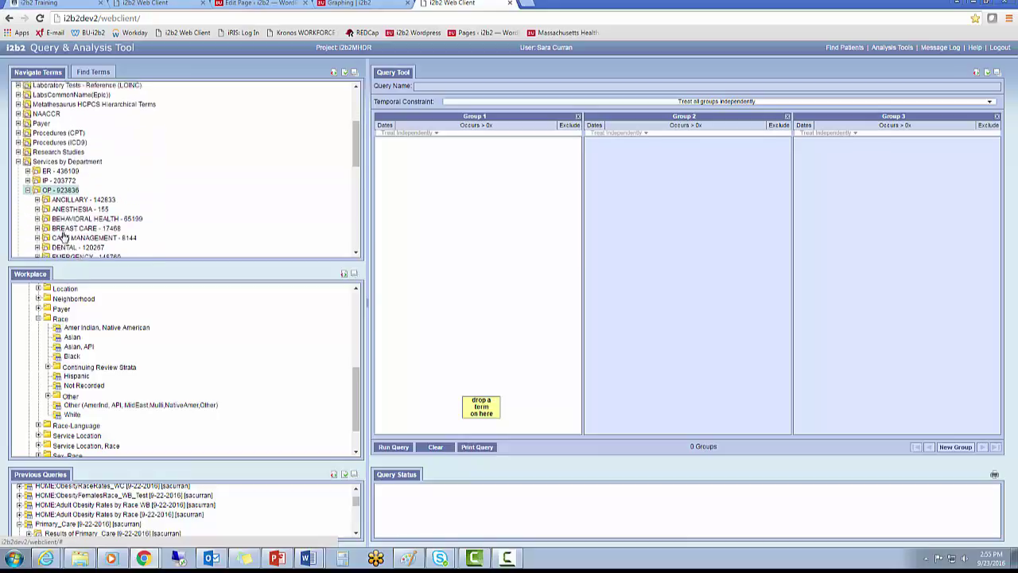
Step: Add the outpatient terms FAMILY MEDICINE and GENERAL MEDICINE, the latter from the MEDICINE department, to Group 1 of the query
{"action": "left_click_drag", "start_coordinate": [83, 206], "coordinate": [401, 157]}
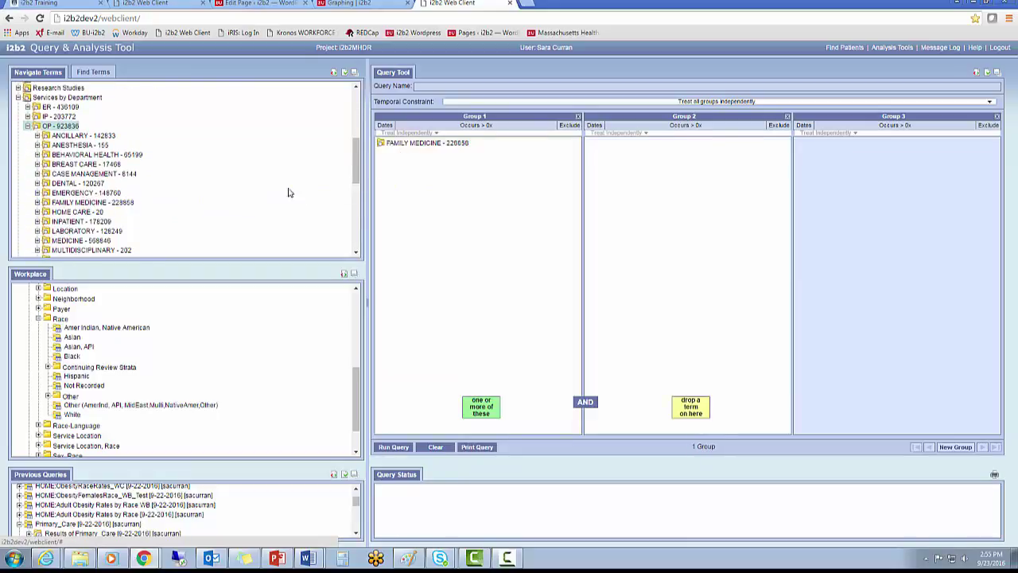
{"action": "scroll", "coordinate": [130, 223], "scroll_direction": "down", "scroll_amount": 2}
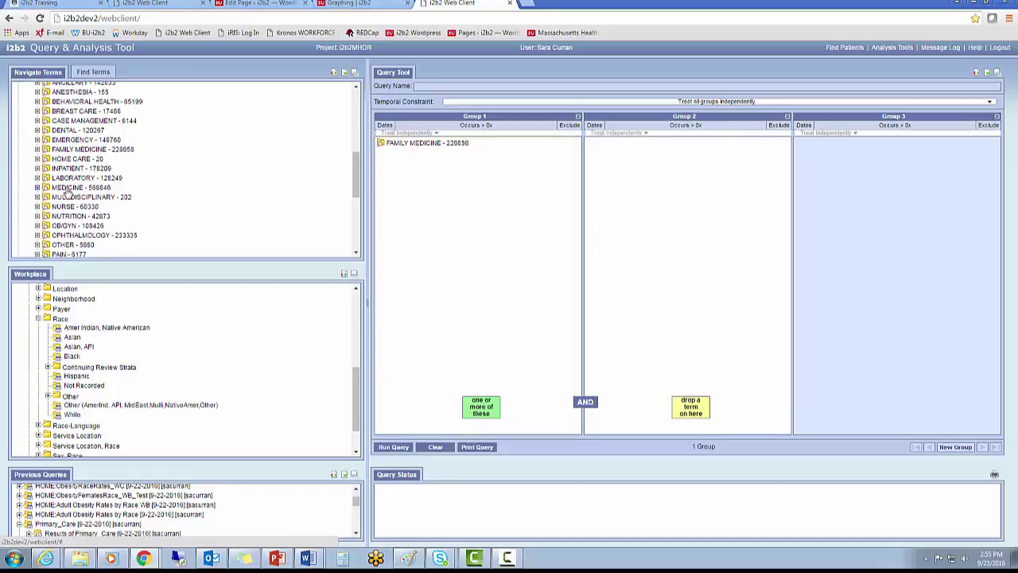
{"action": "left_click", "coordinate": [68, 190]}
{"action": "scroll", "coordinate": [108, 213], "scroll_direction": "down", "scroll_amount": 4}
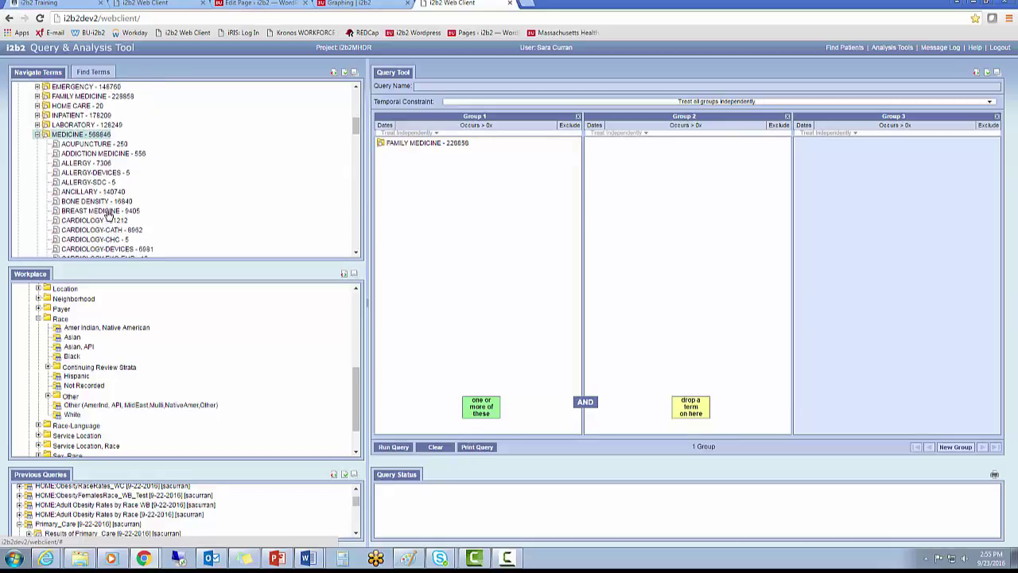
{"action": "scroll", "coordinate": [108, 213], "scroll_direction": "down", "scroll_amount": 2}
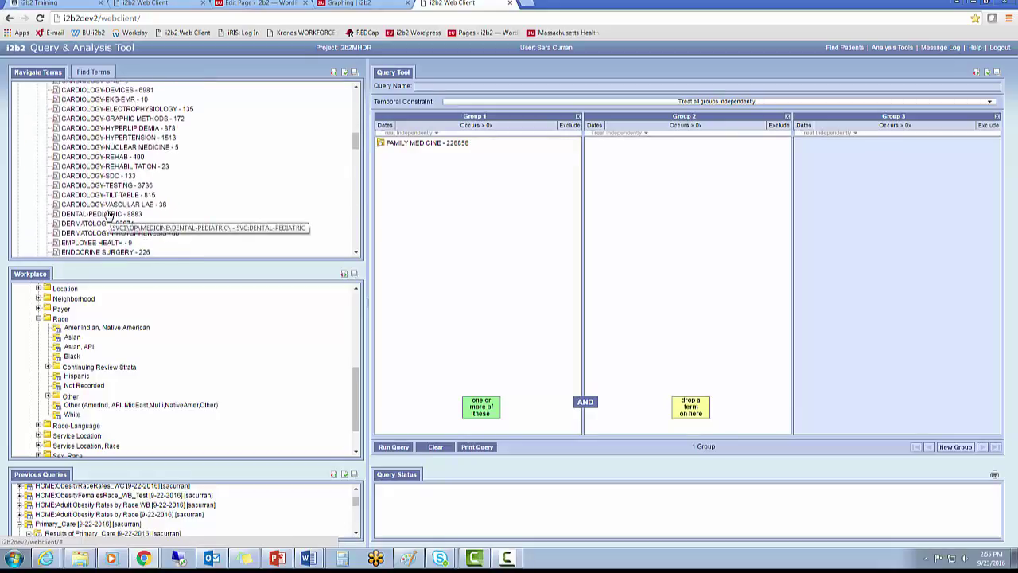
{"action": "scroll", "coordinate": [108, 214], "scroll_direction": "down", "scroll_amount": 2}
{"action": "scroll", "coordinate": [109, 214], "scroll_direction": "down", "scroll_amount": 2}
{"action": "scroll", "coordinate": [109, 213], "scroll_direction": "down", "scroll_amount": 2}
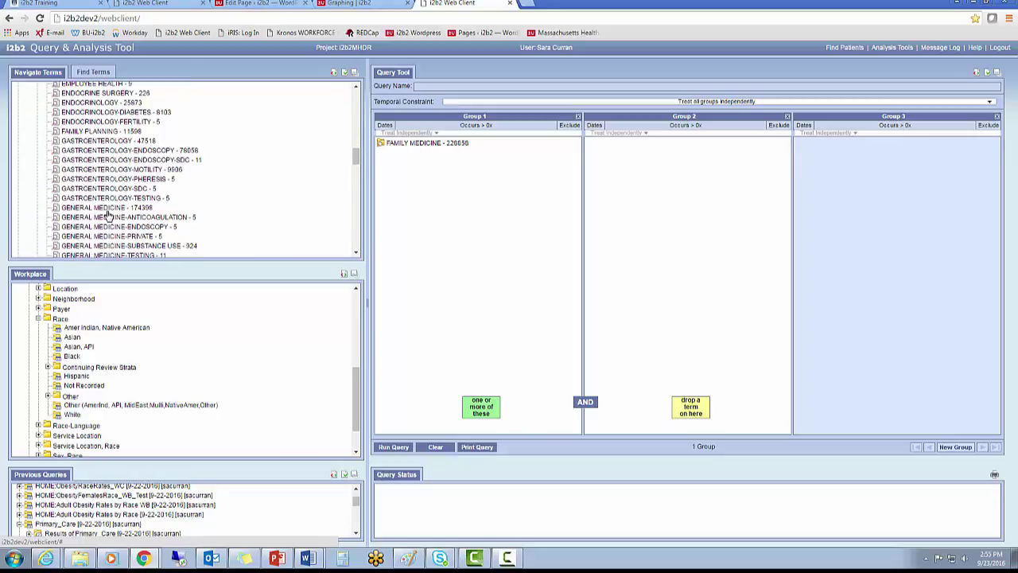
{"action": "left_click_drag", "start_coordinate": [109, 209], "coordinate": [388, 152]}
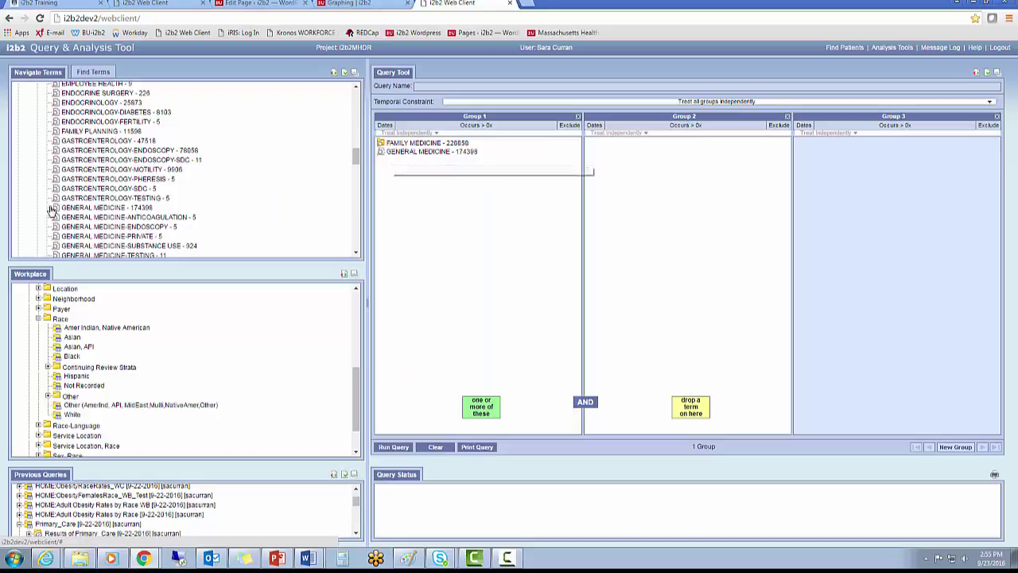
Step: Add the GERIATRICS term to Group 1 with its value constraint set to No Value
{"action": "scroll", "coordinate": [154, 211], "scroll_direction": "down", "scroll_amount": 2}
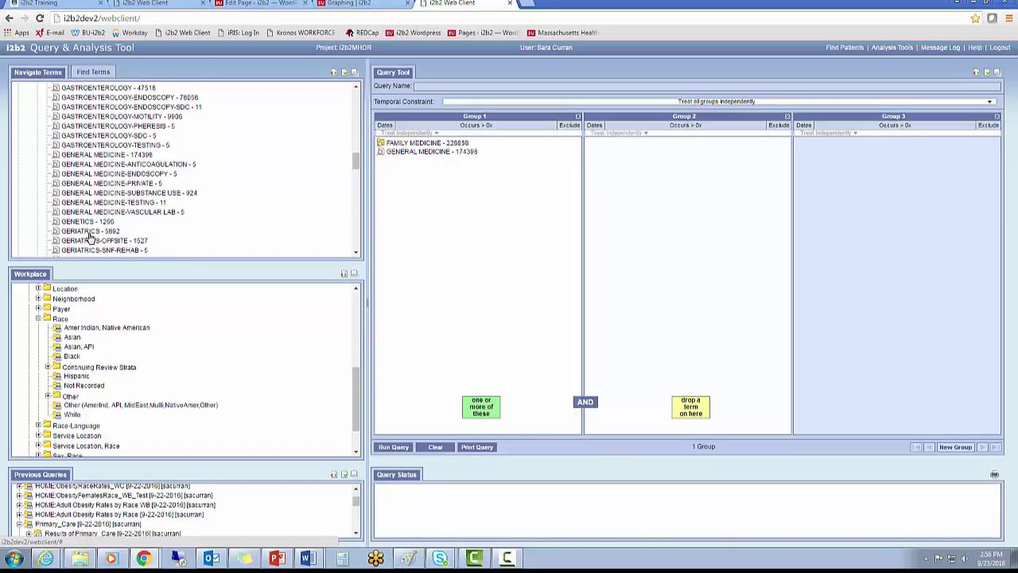
{"action": "left_click_drag", "start_coordinate": [86, 236], "coordinate": [394, 169]}
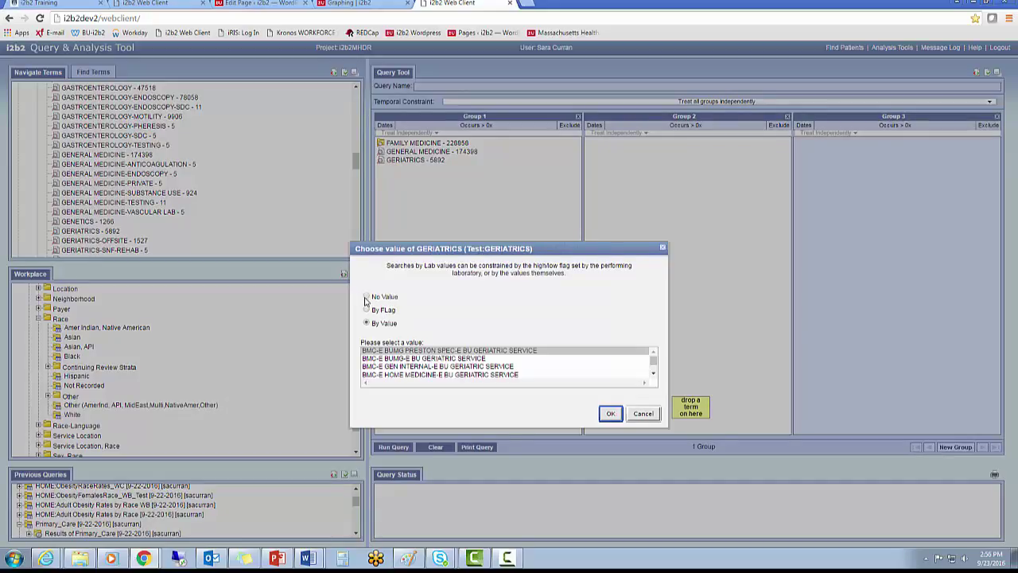
{"action": "left_click", "coordinate": [366, 298]}
{"action": "left_click", "coordinate": [610, 347]}
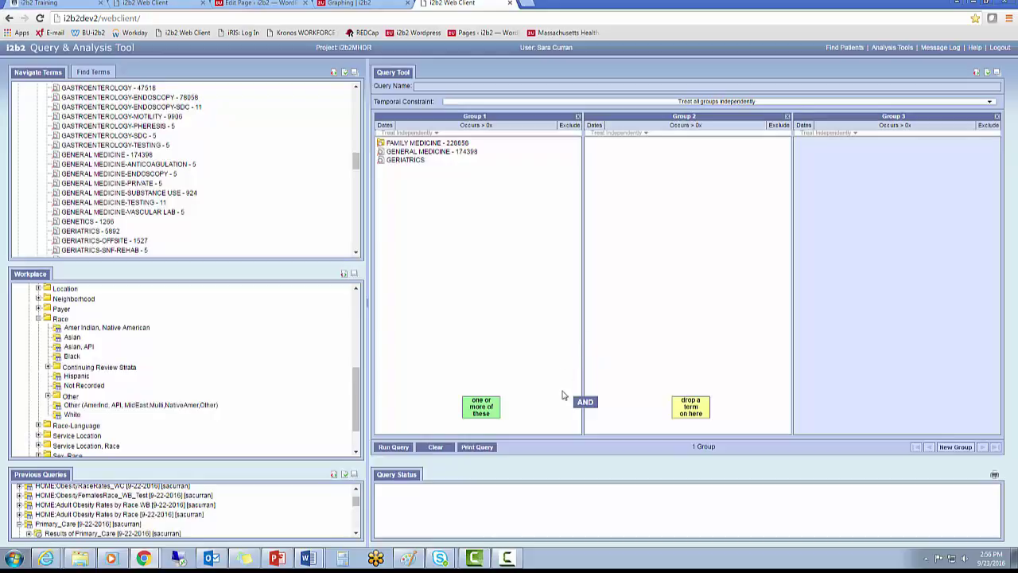
Step: Run the query under the name Primary_Care with the number of patients as the result type
{"action": "left_click", "coordinate": [406, 448]}
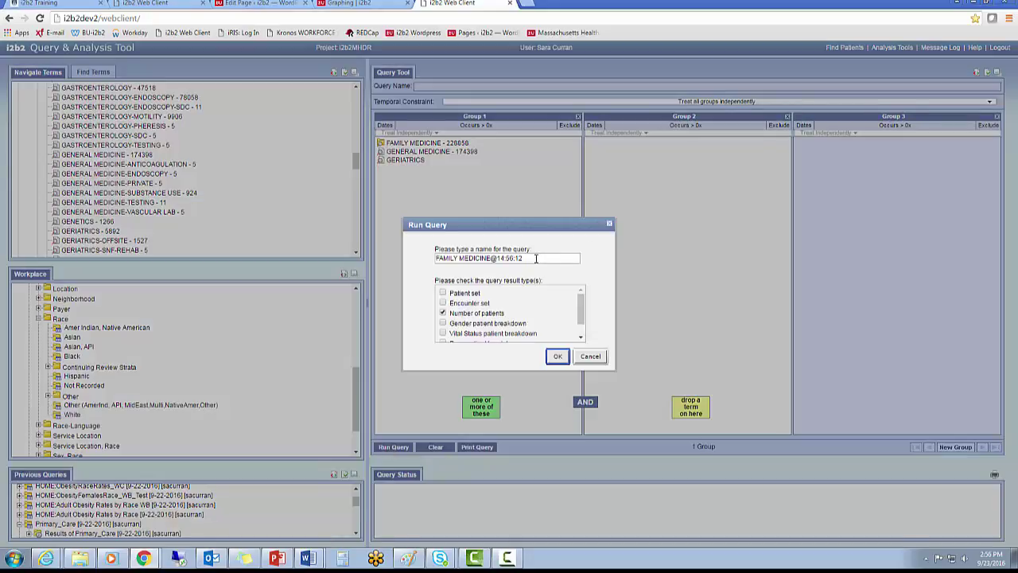
{"action": "left_click_drag", "start_coordinate": [536, 259], "coordinate": [405, 251]}
{"action": "type", "text": "F"}
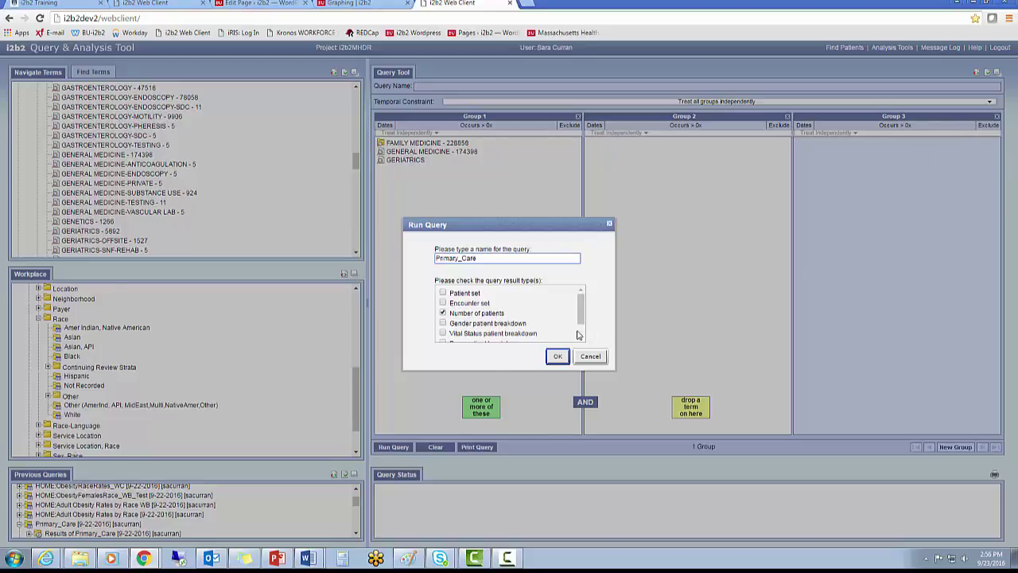
{"action": "left_click", "coordinate": [558, 356]}
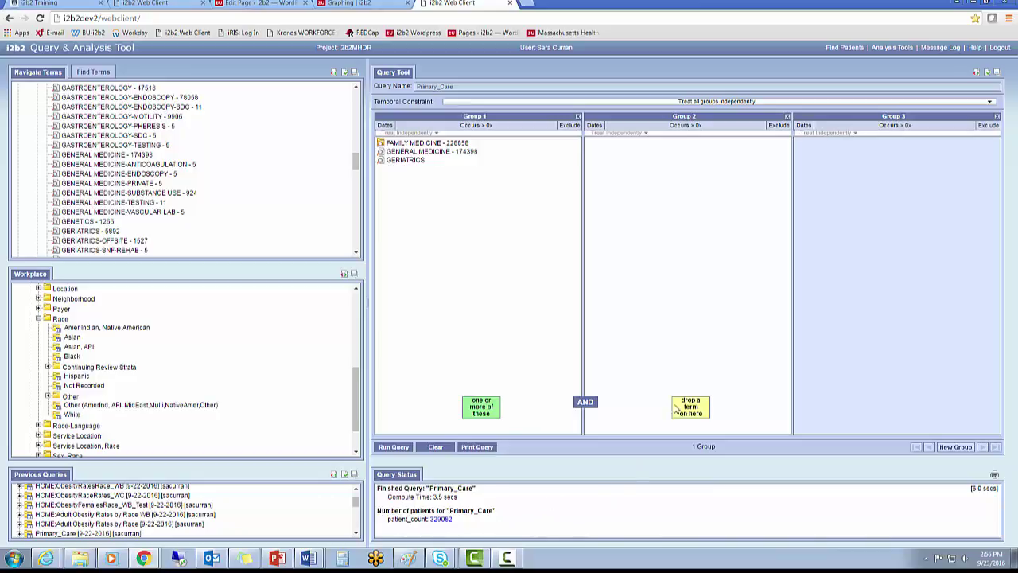
Step: Set the Primary_Care query as the initial query of the population denominator in the HOME Cell plug-in
{"action": "left_click", "coordinate": [892, 49]}
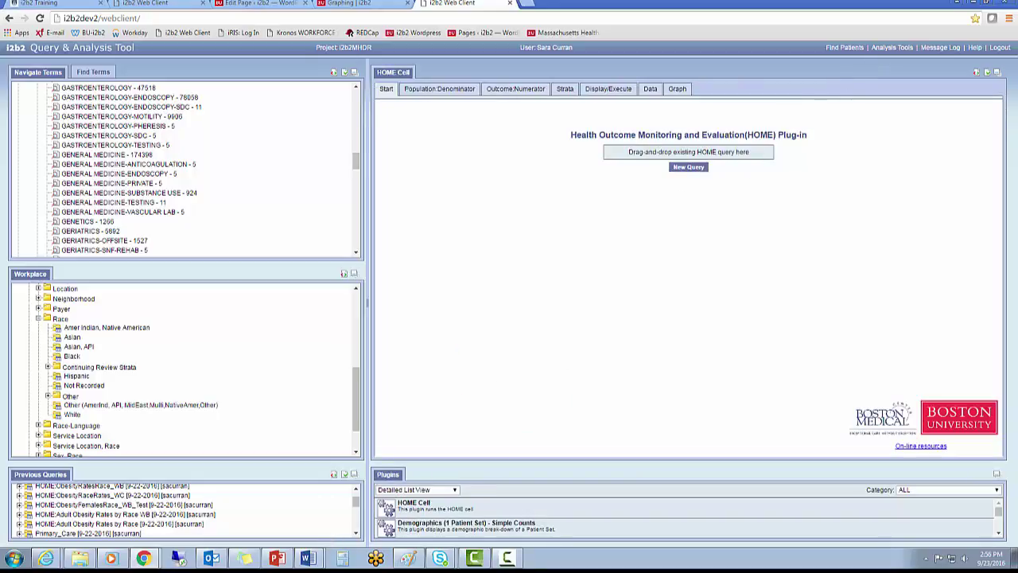
{"action": "scroll", "coordinate": [155, 510], "scroll_direction": "up", "scroll_amount": 1}
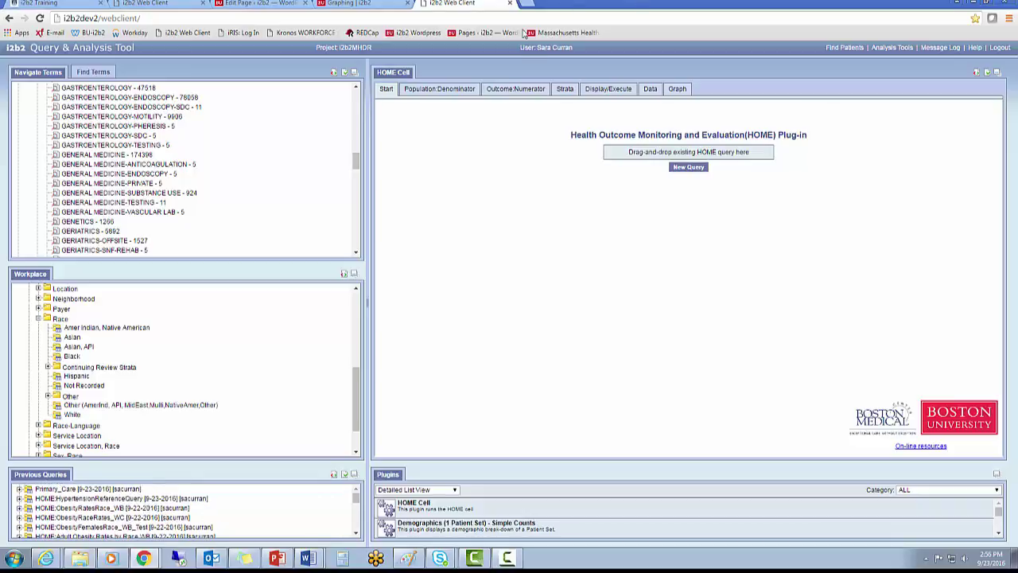
{"action": "left_click", "coordinate": [448, 90]}
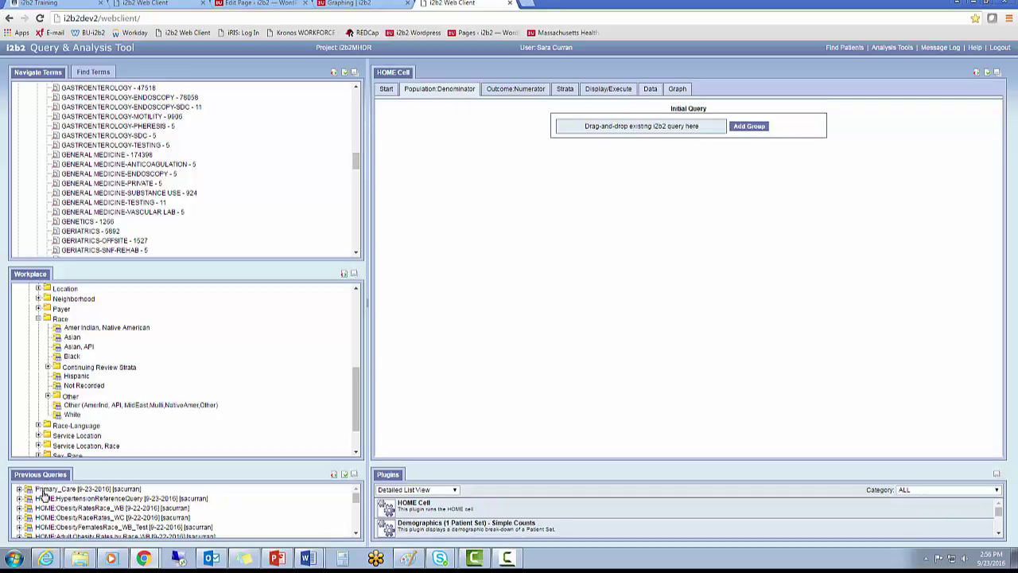
{"action": "left_click_drag", "start_coordinate": [42, 490], "coordinate": [611, 132]}
Step: Add a group to the population denominator and give it an Age constraint
{"action": "left_click", "coordinate": [750, 127]}
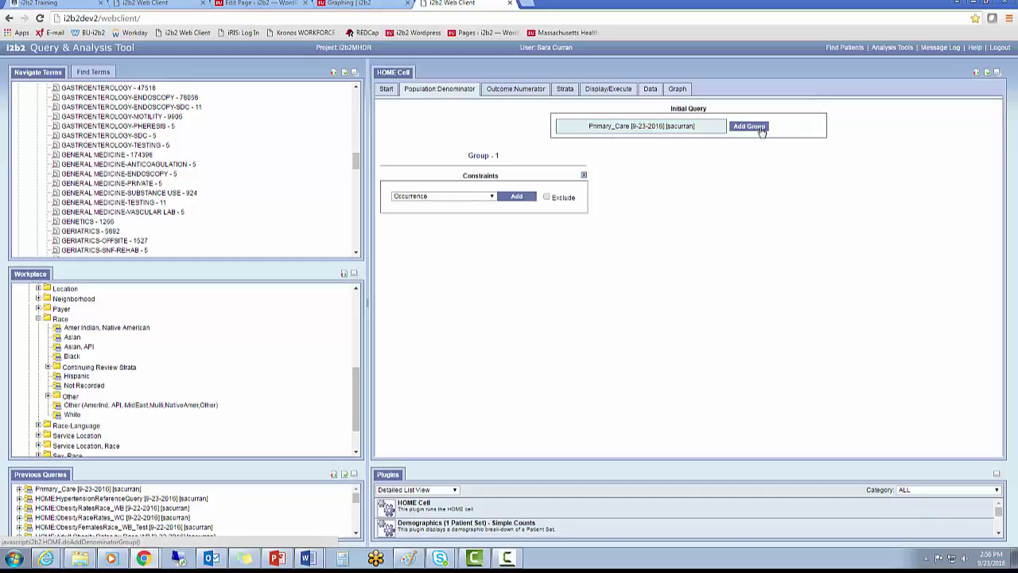
{"action": "left_click", "coordinate": [492, 199]}
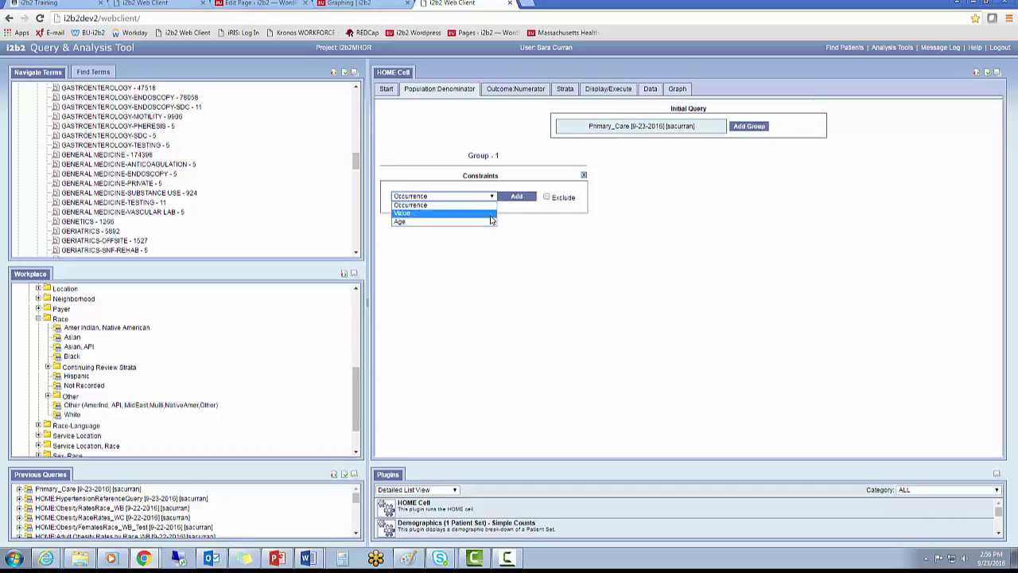
{"action": "left_click", "coordinate": [491, 223]}
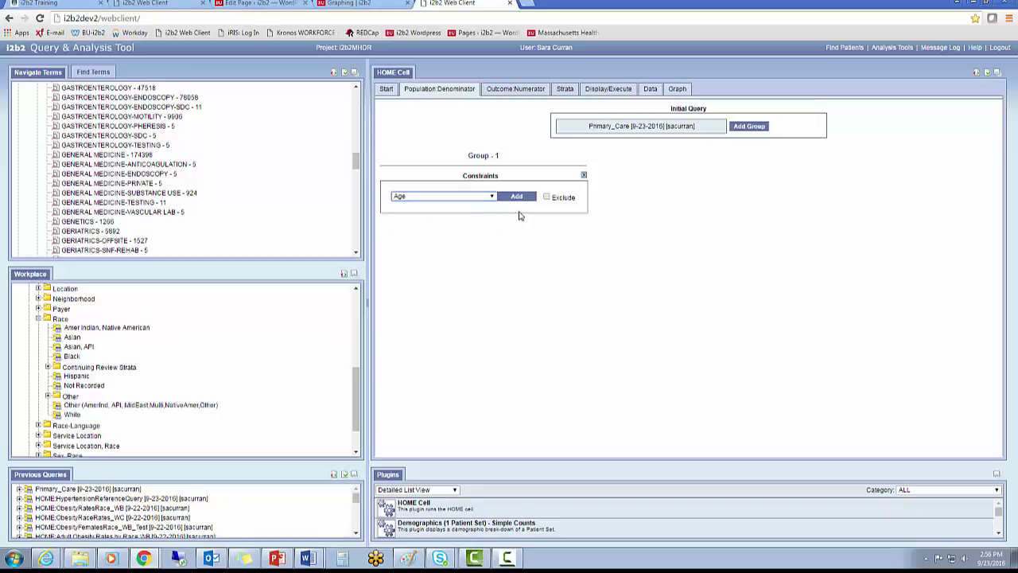
{"action": "left_click", "coordinate": [517, 199]}
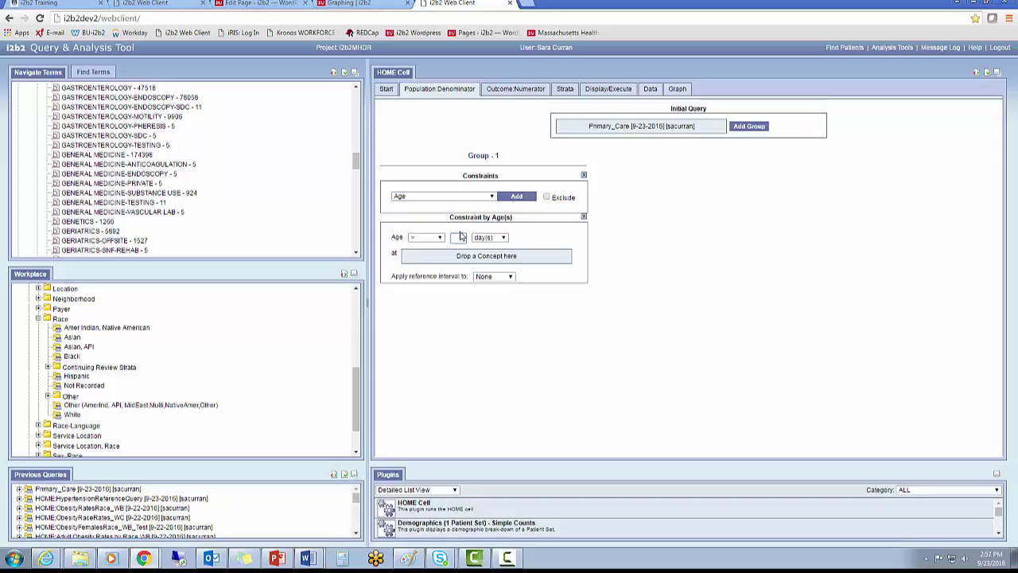
Step: Set the age constraint to 18 years at GERIATRICS and apply its reference interval to Concept
{"action": "key", "text": "Tab"}
{"action": "left_click", "coordinate": [496, 239]}
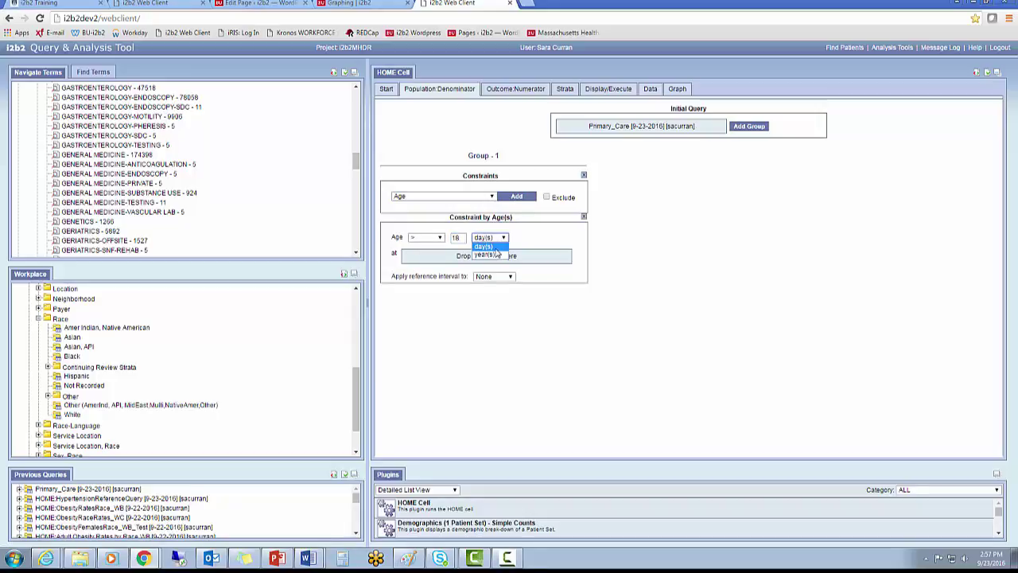
{"action": "left_click", "coordinate": [497, 256]}
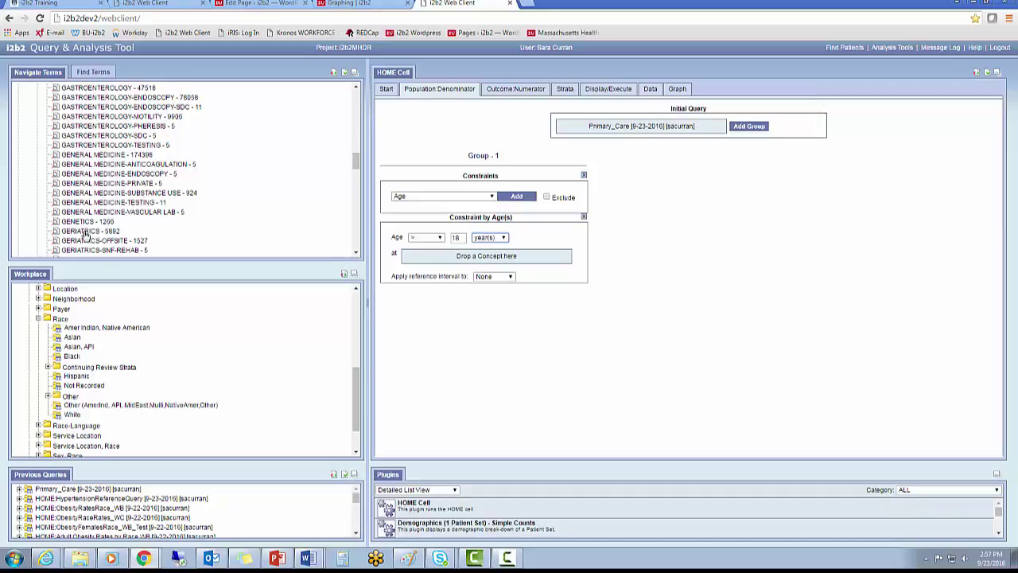
{"action": "left_click_drag", "start_coordinate": [85, 234], "coordinate": [447, 256]}
{"action": "left_click", "coordinate": [509, 277]}
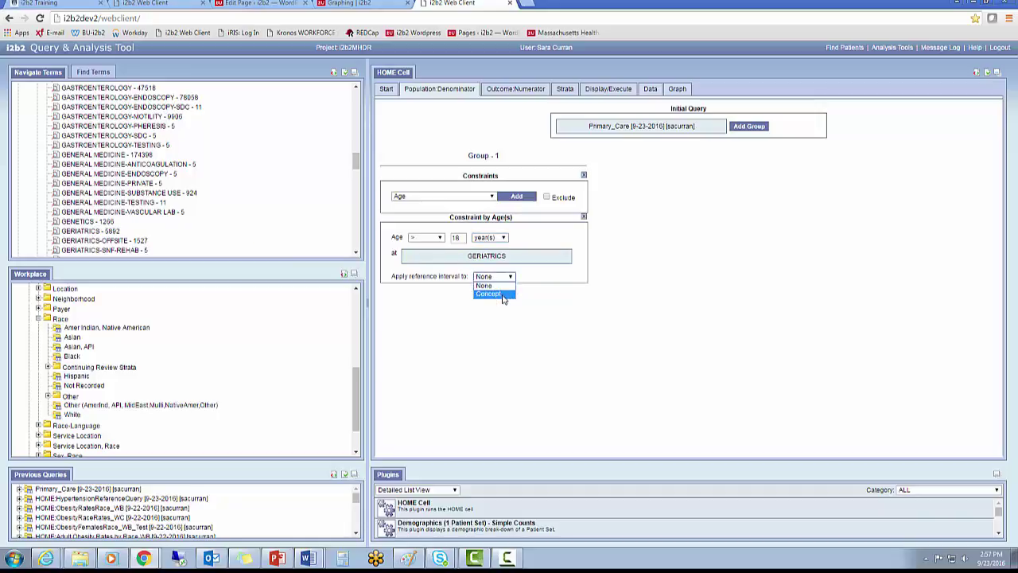
{"action": "left_click", "coordinate": [489, 294]}
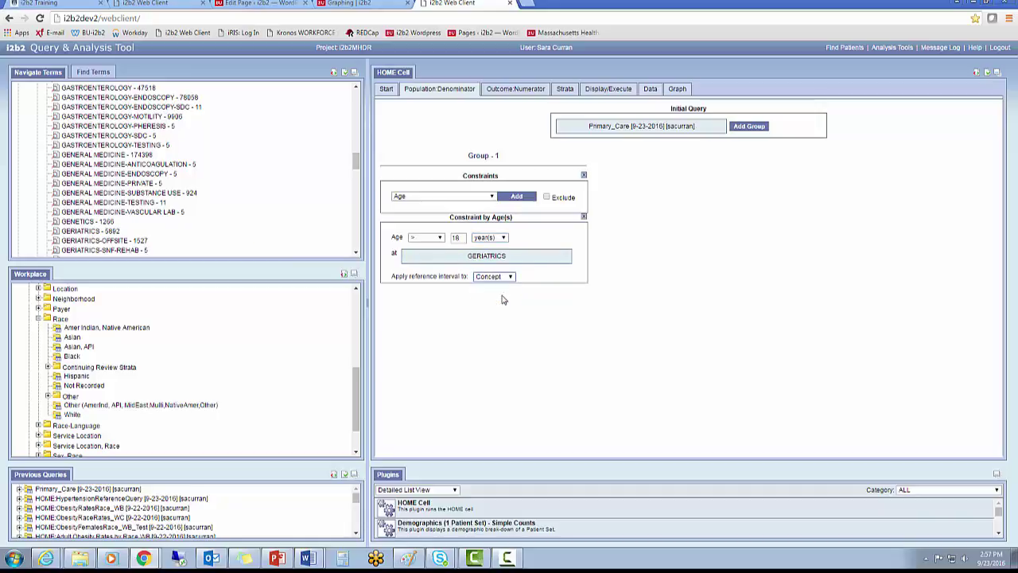
Step: Add a second age constraint to Group 1, set to 18 years at GENERAL MEDICINE
{"action": "left_click", "coordinate": [519, 197]}
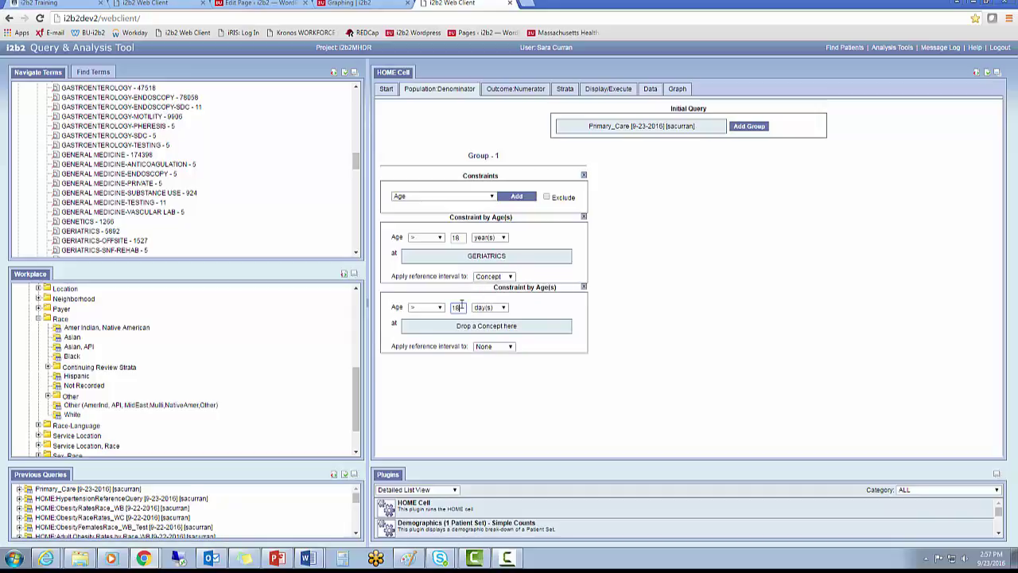
{"action": "type", "text": "18"}
{"action": "left_click", "coordinate": [498, 309]}
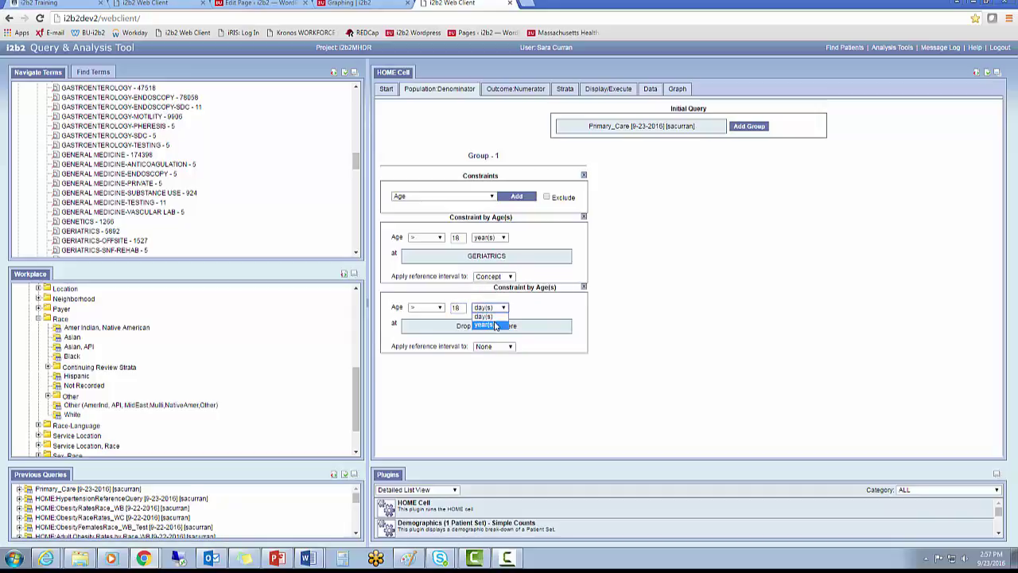
{"action": "left_click", "coordinate": [495, 326]}
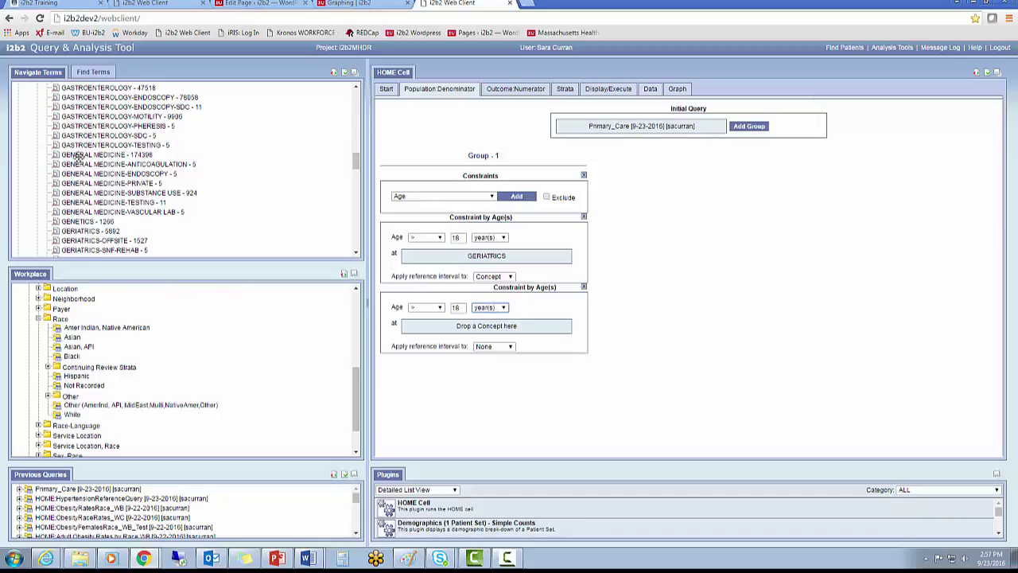
{"action": "left_click_drag", "start_coordinate": [78, 157], "coordinate": [434, 328]}
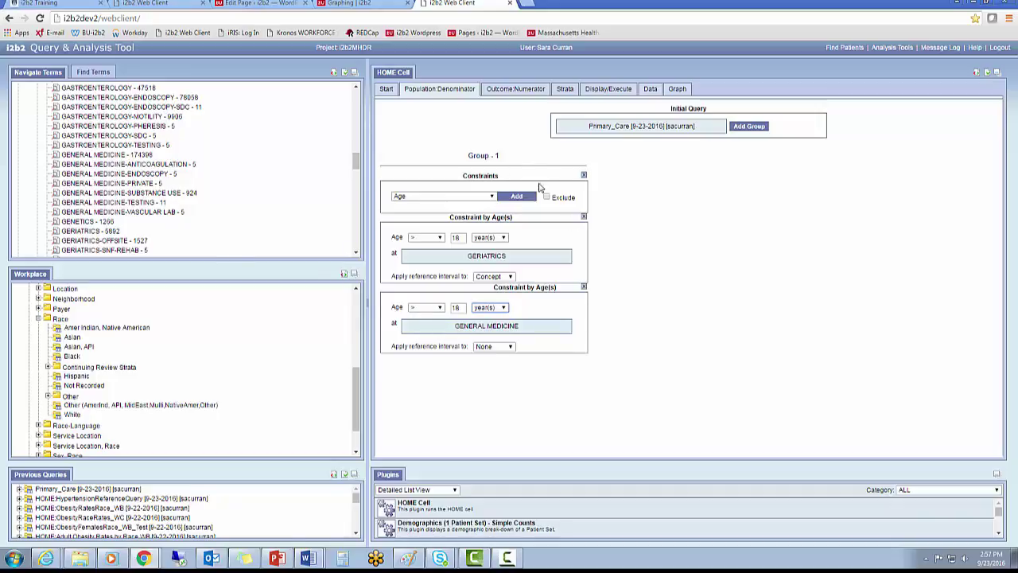
Step: Add a third age constraint to Group 1, set to 18 years at FAMILY MEDICINE
{"action": "left_click", "coordinate": [517, 196]}
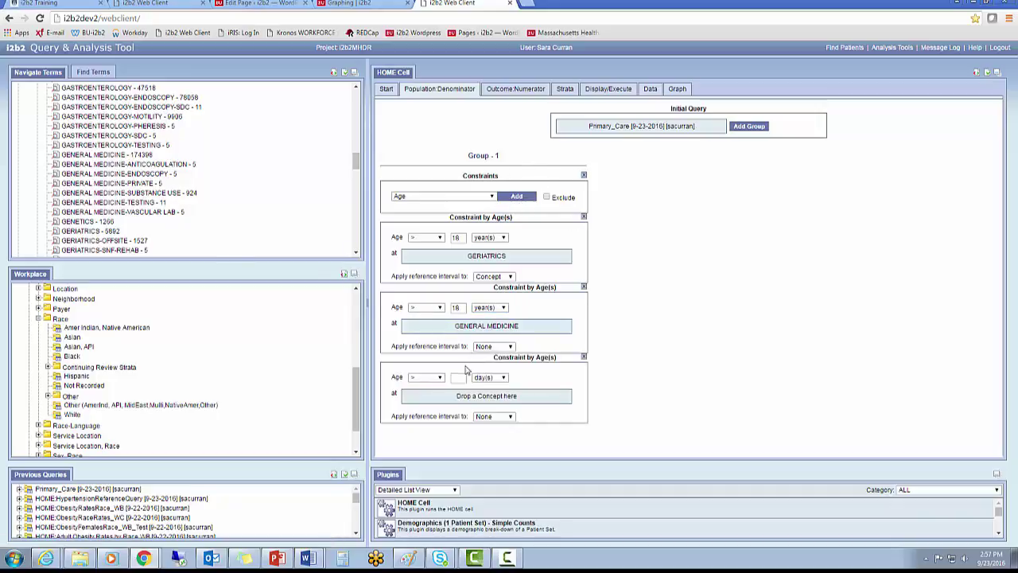
{"action": "type", "text": "18"}
{"action": "left_click", "coordinate": [503, 377]}
{"action": "left_click", "coordinate": [506, 397]}
{"action": "scroll", "coordinate": [99, 159], "scroll_direction": "up", "scroll_amount": 15}
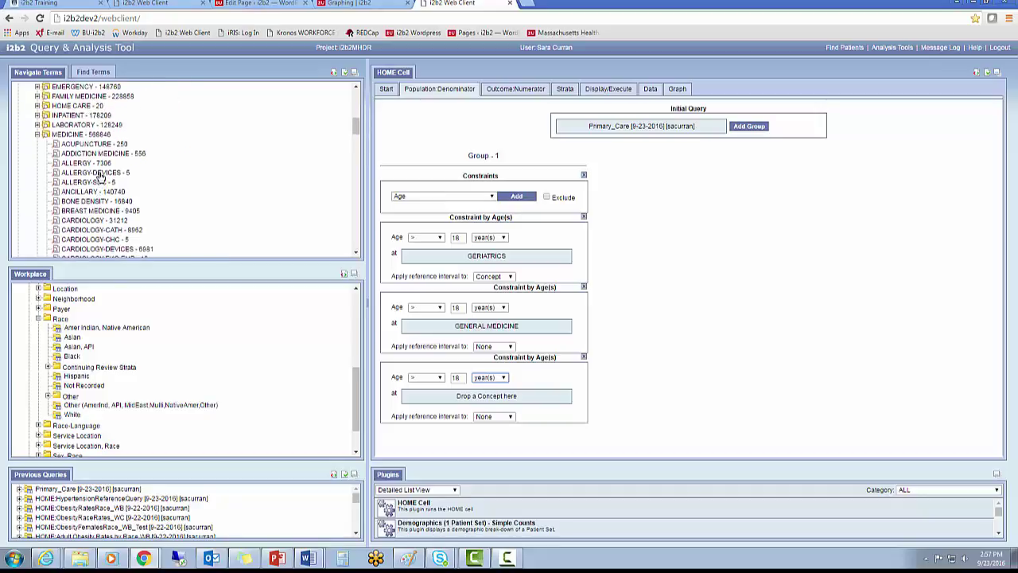
{"action": "left_click", "coordinate": [37, 135]}
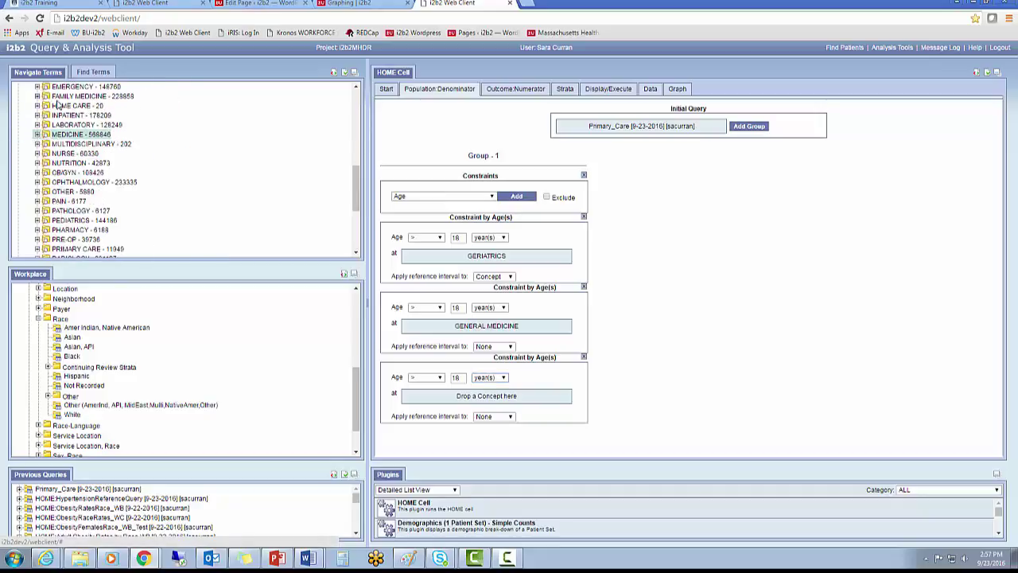
{"action": "left_click_drag", "start_coordinate": [57, 97], "coordinate": [450, 397]}
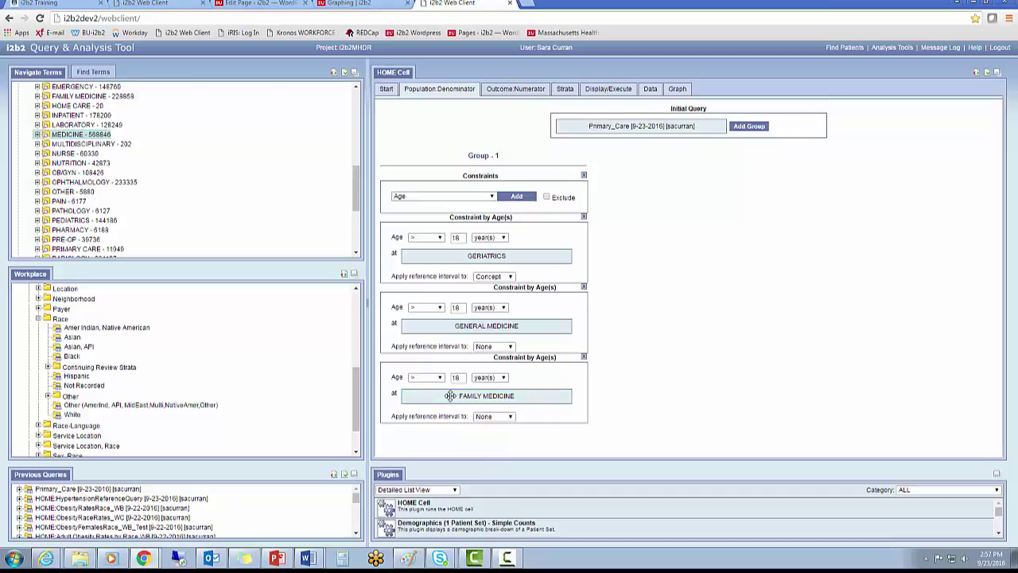
Step: Add a second denominator group with an Occurrence constraint on BMI from the Vitals Growth terms, applying the reference interval to Concept 1
{"action": "left_click", "coordinate": [752, 129]}
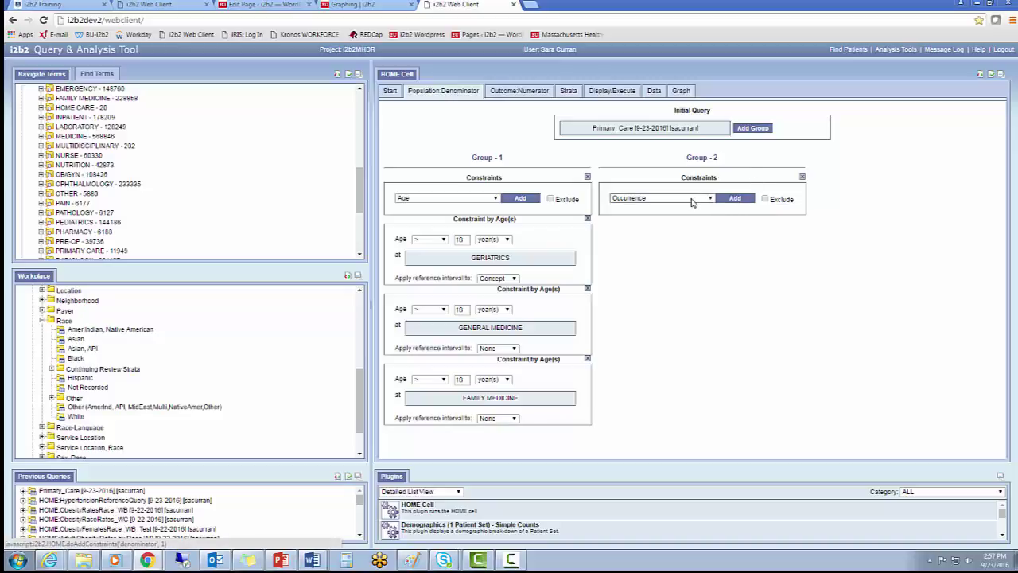
{"action": "left_click", "coordinate": [732, 199]}
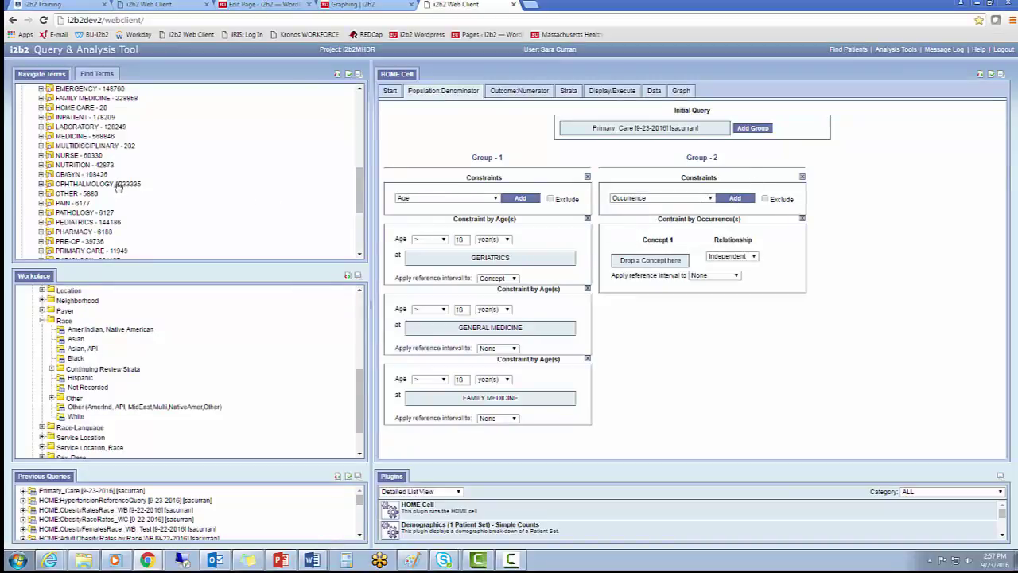
{"action": "scroll", "coordinate": [42, 184], "scroll_direction": "up", "scroll_amount": 2}
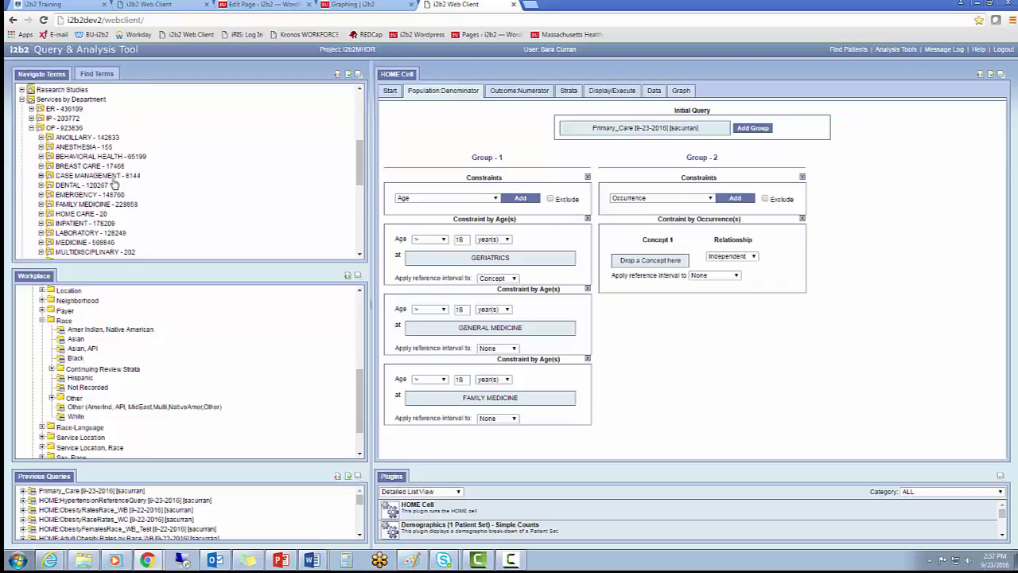
{"action": "left_click", "coordinate": [31, 128]}
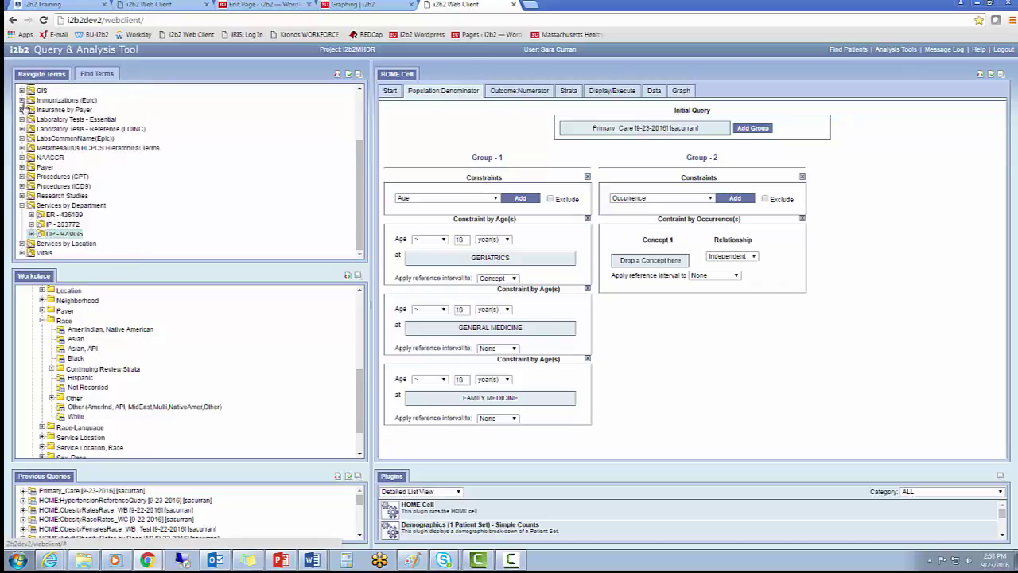
{"action": "left_click", "coordinate": [22, 206]}
{"action": "left_click", "coordinate": [45, 253]}
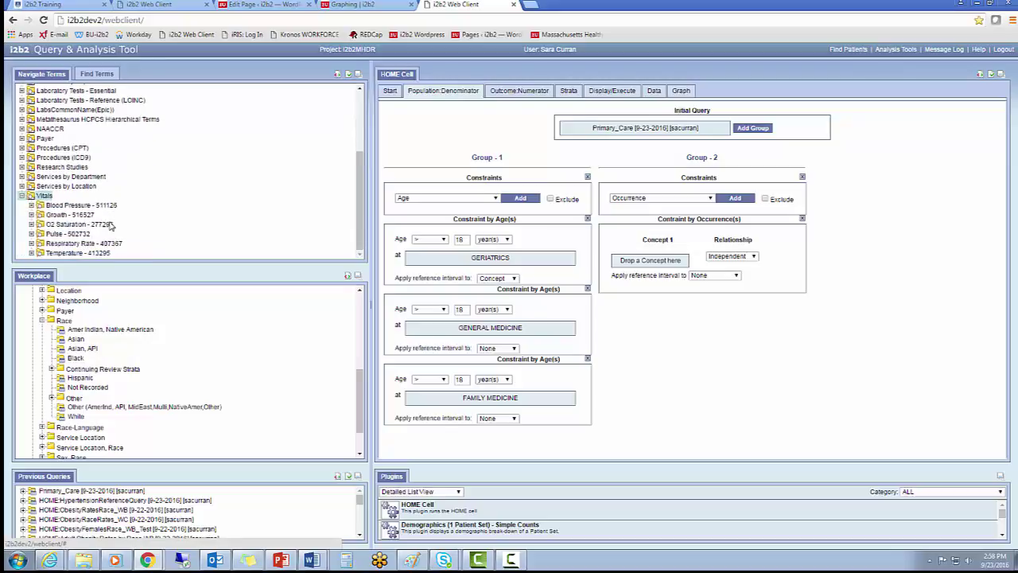
{"action": "left_click", "coordinate": [61, 214]}
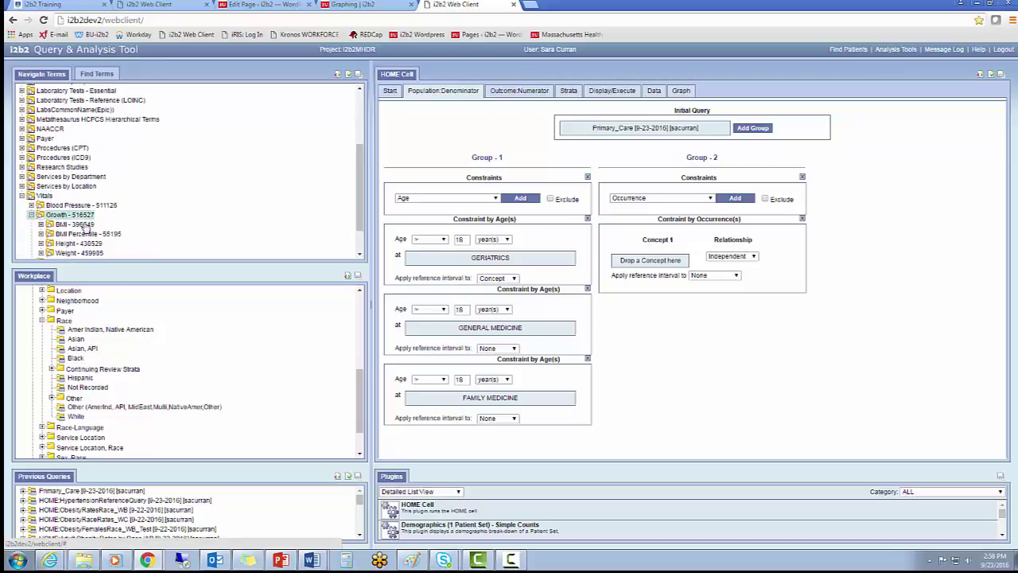
{"action": "left_click_drag", "start_coordinate": [73, 227], "coordinate": [638, 262]}
{"action": "left_click", "coordinate": [738, 274]}
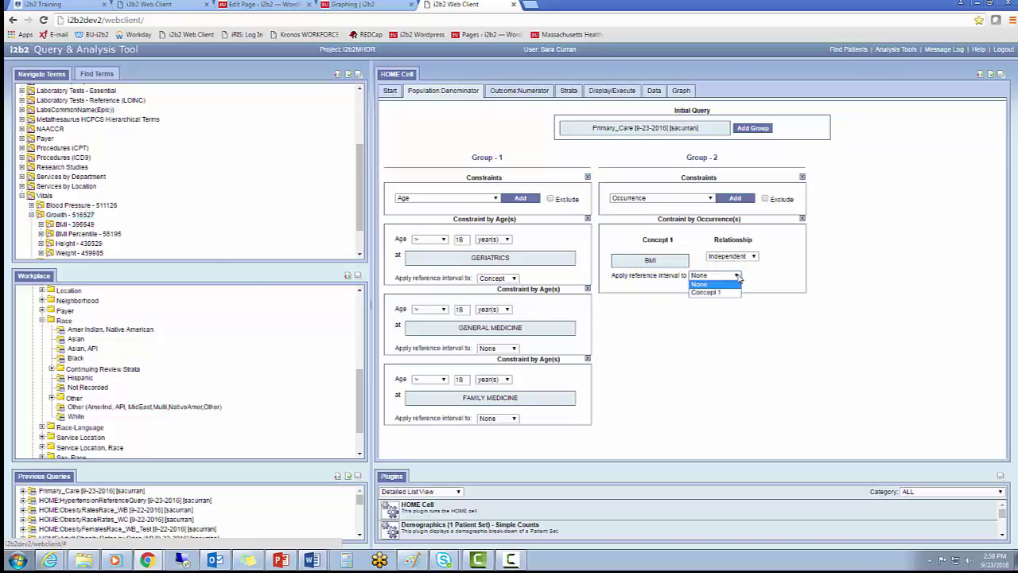
{"action": "left_click", "coordinate": [725, 292]}
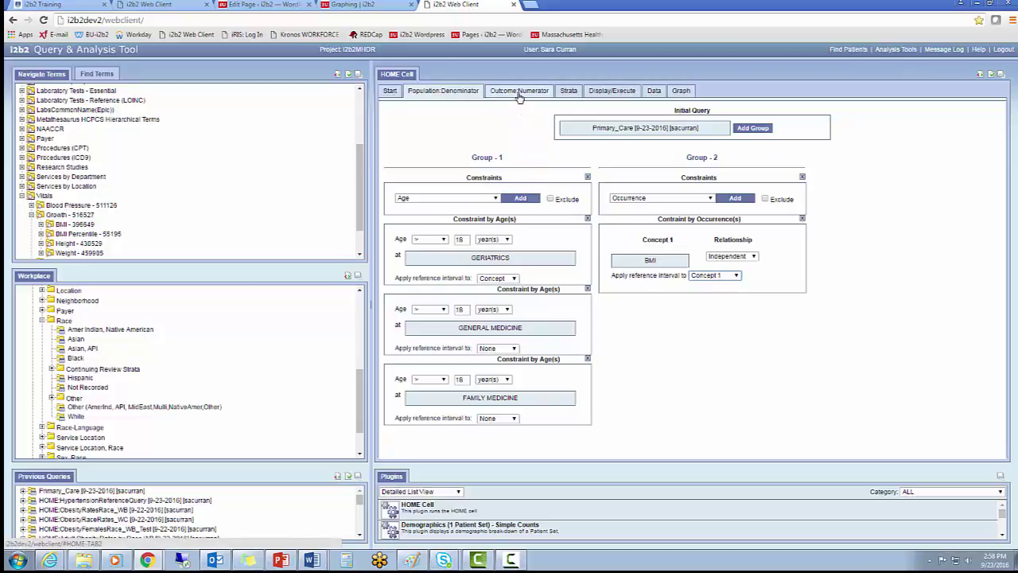
Step: Add a group to the outcome numerator and give it a Value constraint
{"action": "left_click", "coordinate": [518, 93]}
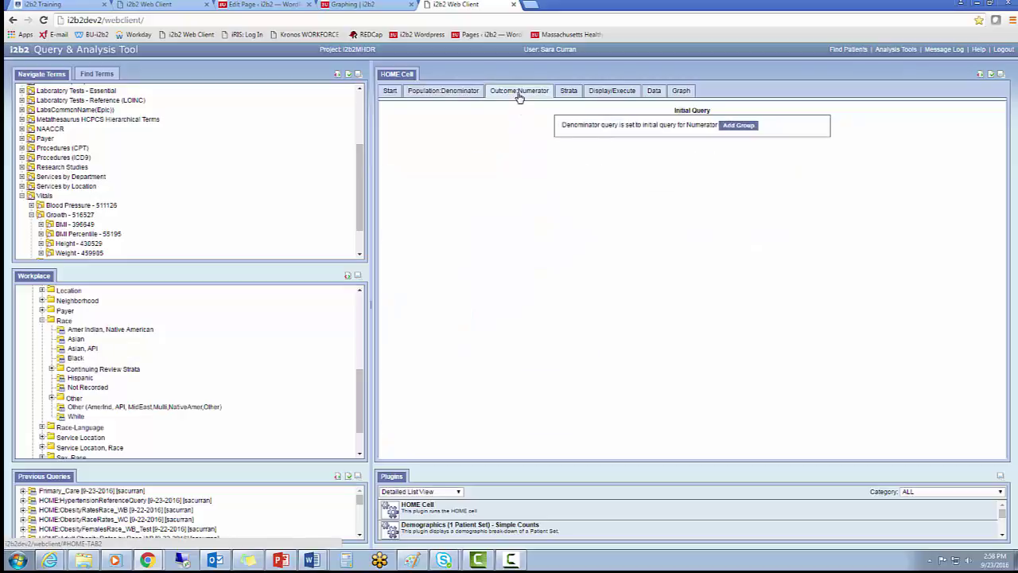
{"action": "left_click", "coordinate": [738, 127]}
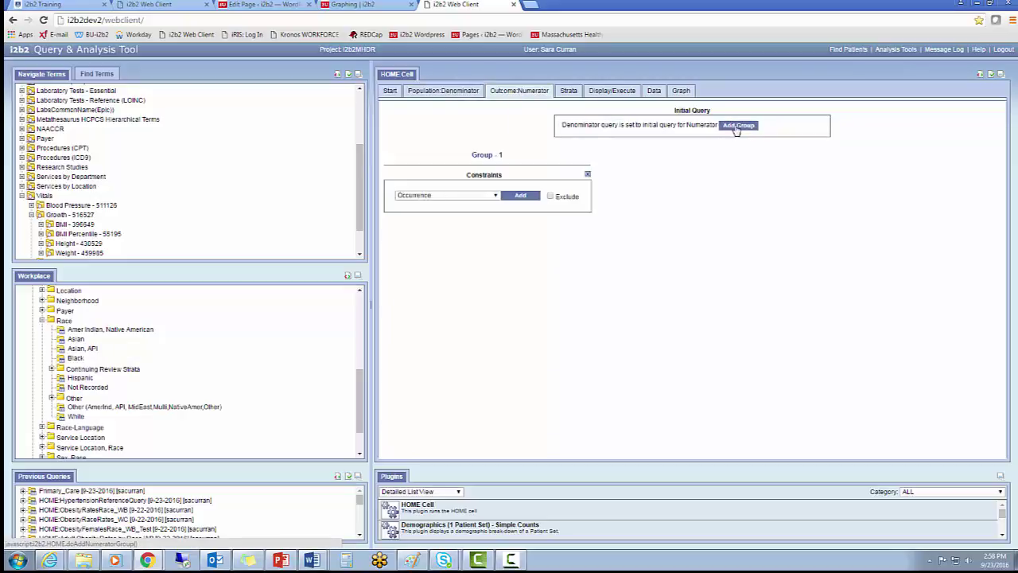
{"action": "left_click", "coordinate": [493, 196]}
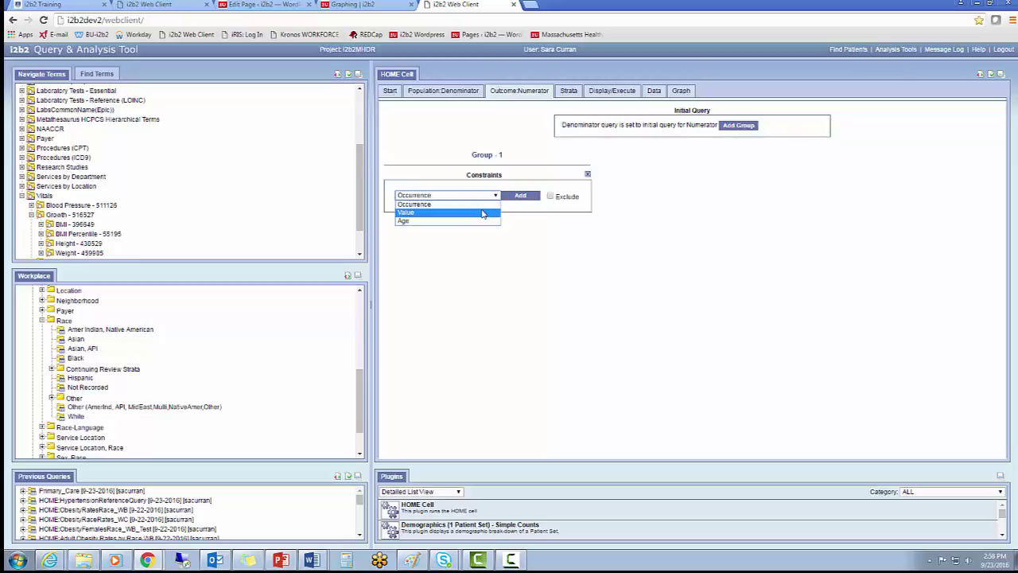
{"action": "left_click", "coordinate": [482, 213]}
{"action": "left_click", "coordinate": [535, 198]}
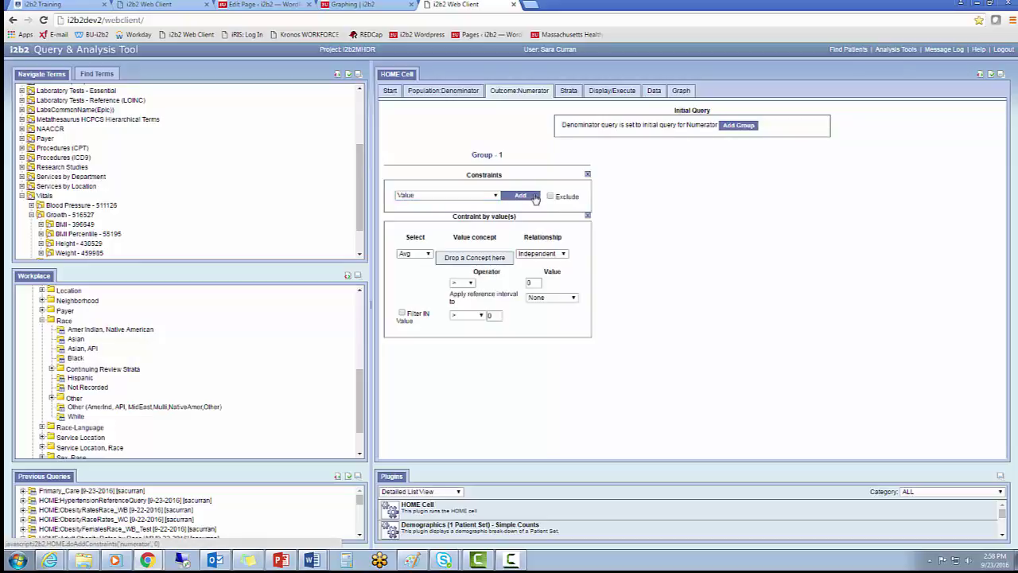
Step: Set the numerator's value constraint to the Latest BMI with a value of 30 and apply its reference interval to Value
{"action": "left_click", "coordinate": [428, 254]}
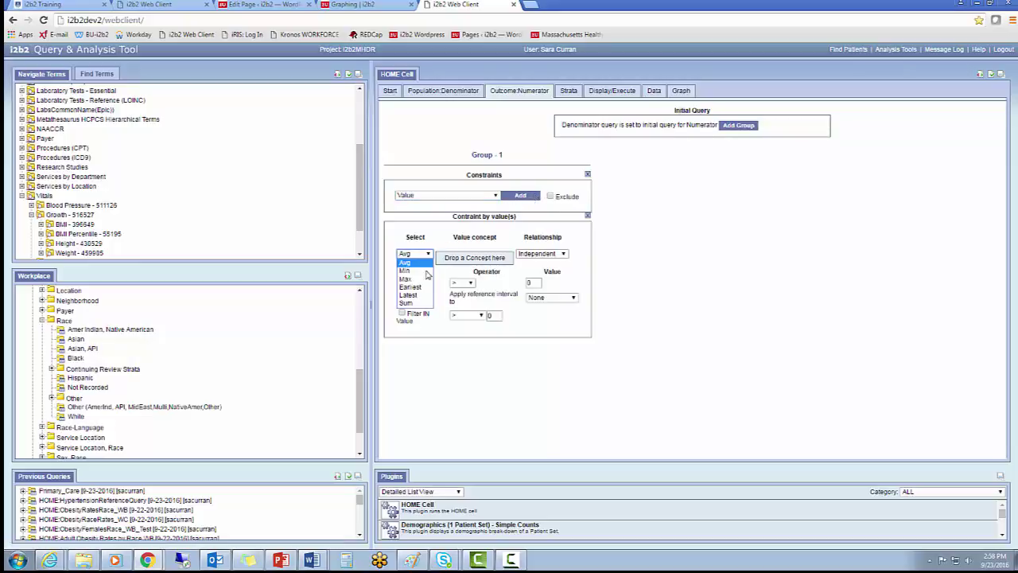
{"action": "left_click", "coordinate": [423, 296]}
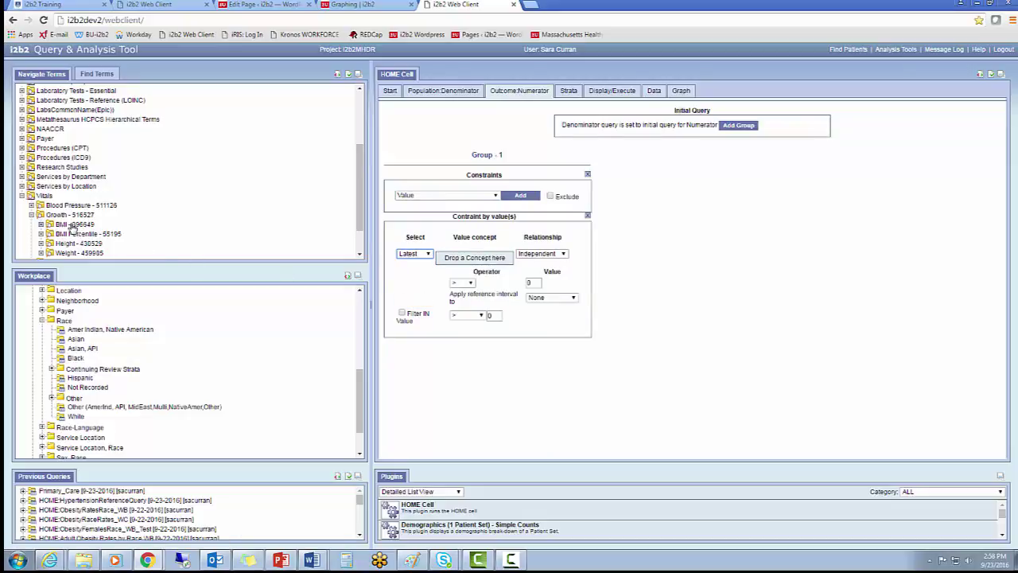
{"action": "left_click_drag", "start_coordinate": [74, 226], "coordinate": [450, 262]}
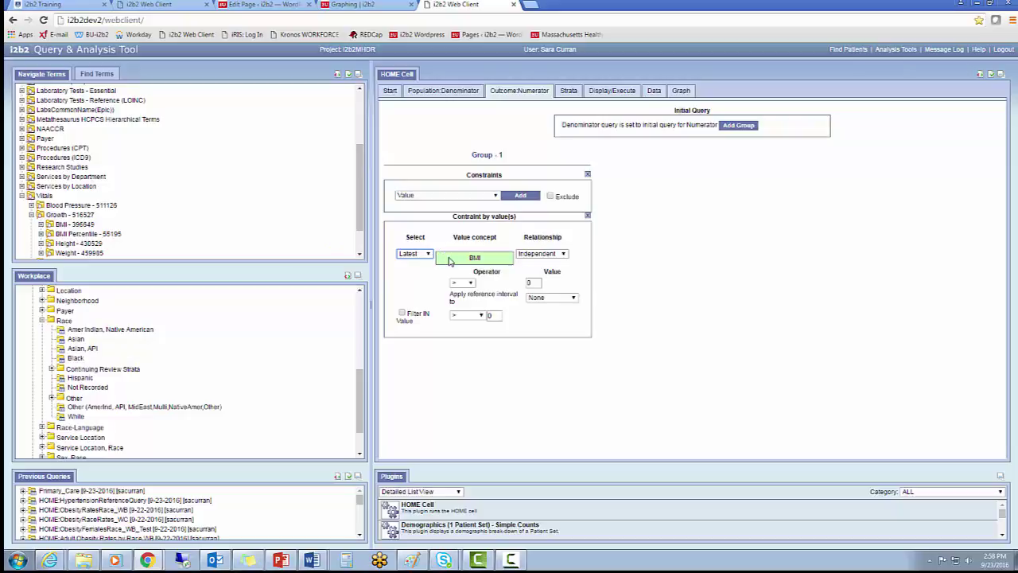
{"action": "double_click", "coordinate": [529, 282]}
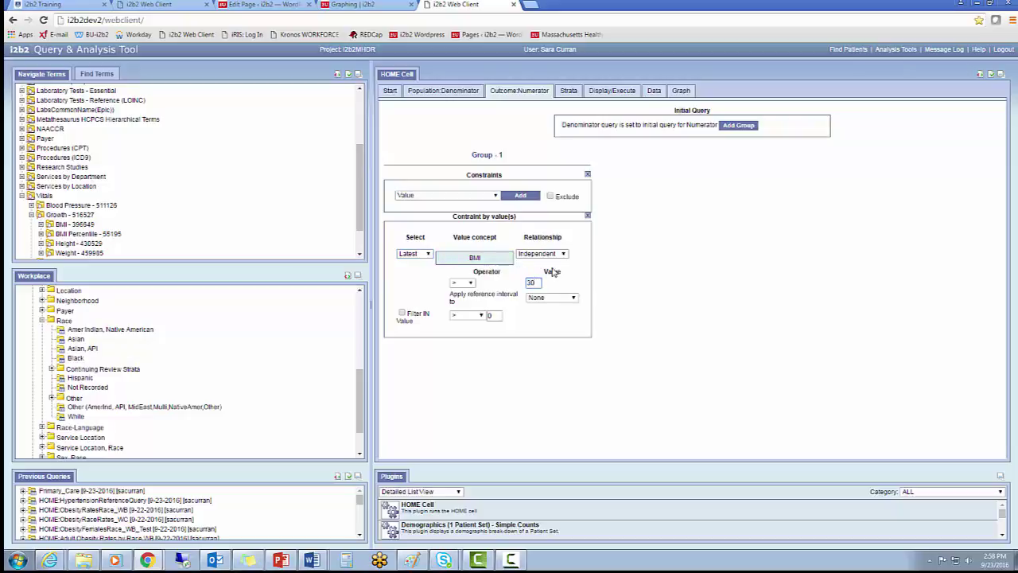
{"action": "type", "text": "30"}
{"action": "left_click", "coordinate": [560, 297]}
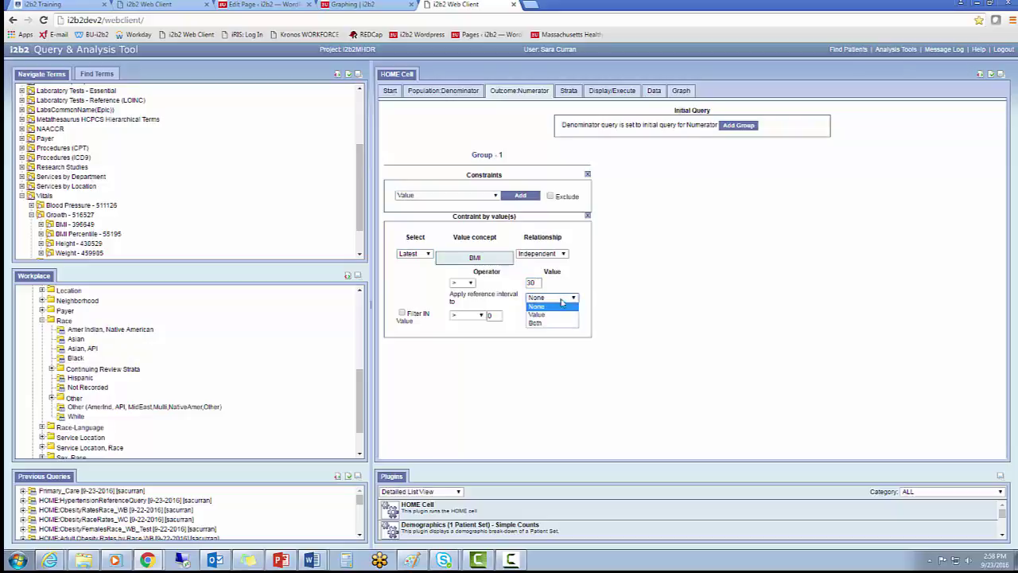
{"action": "left_click", "coordinate": [566, 315]}
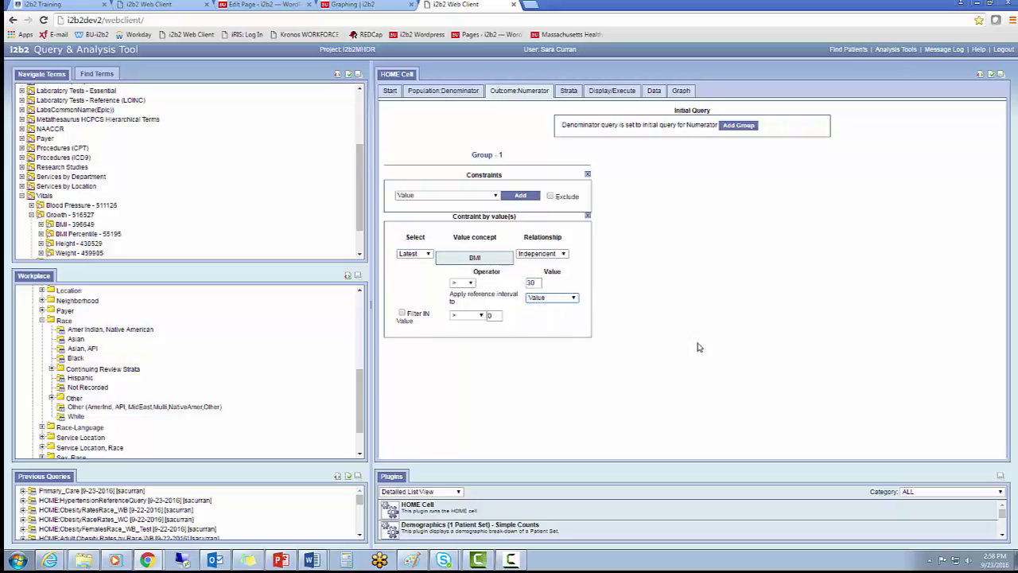
Step: Add the Asian, Black, Hispanic and White queries from the Workplace Race folder to the Strata Query List
{"action": "left_click", "coordinate": [570, 92]}
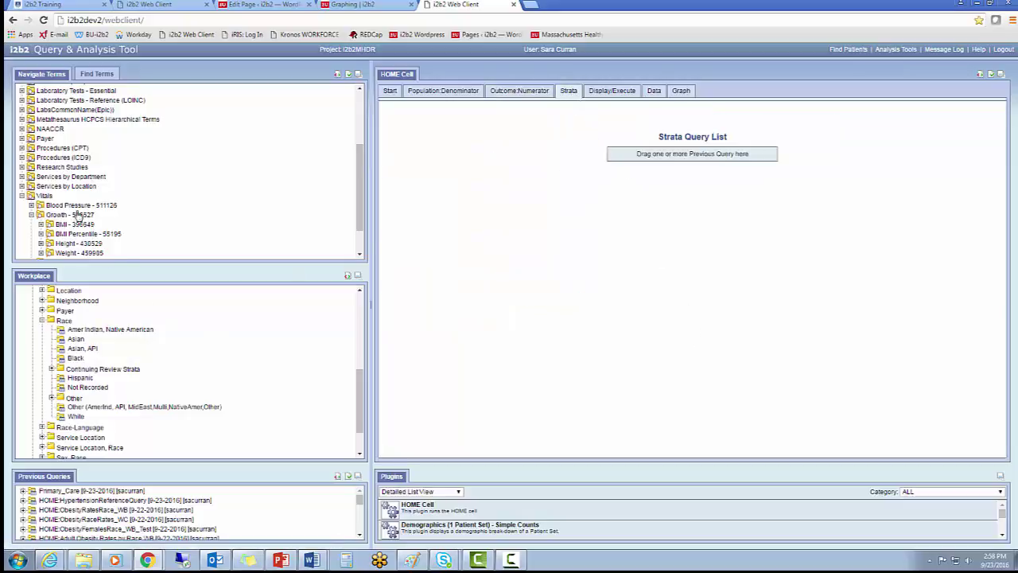
{"action": "left_click", "coordinate": [22, 196]}
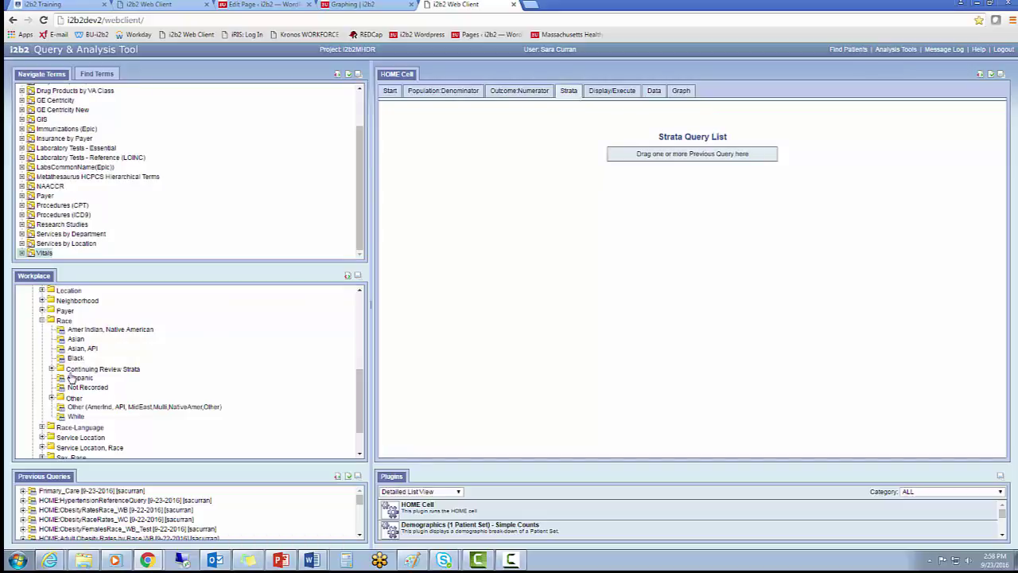
{"action": "left_click", "coordinate": [41, 320]}
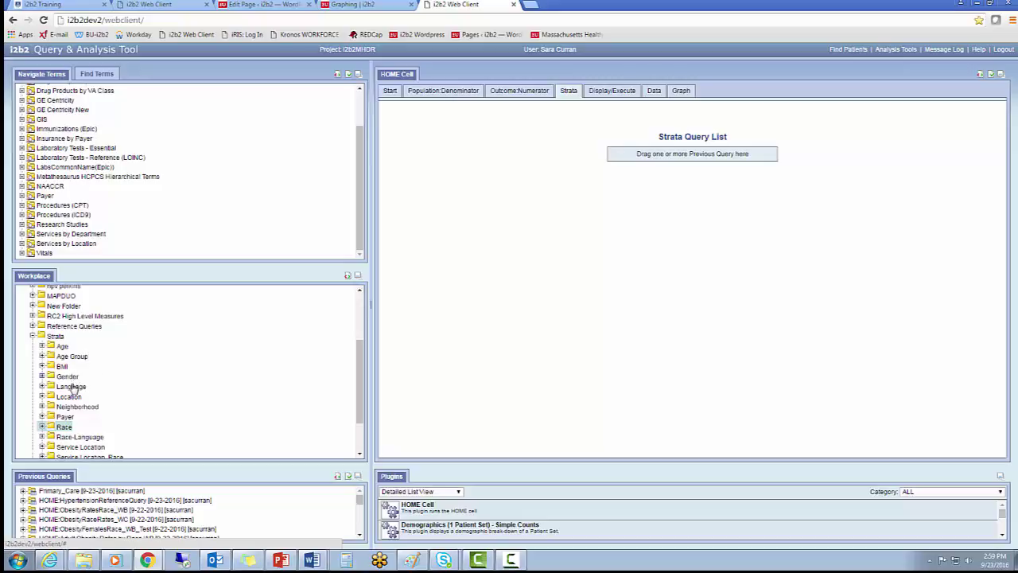
{"action": "left_click", "coordinate": [64, 426]}
{"action": "scroll", "coordinate": [79, 422], "scroll_direction": "down", "scroll_amount": 1}
{"action": "scroll", "coordinate": [81, 406], "scroll_direction": "down", "scroll_amount": 1}
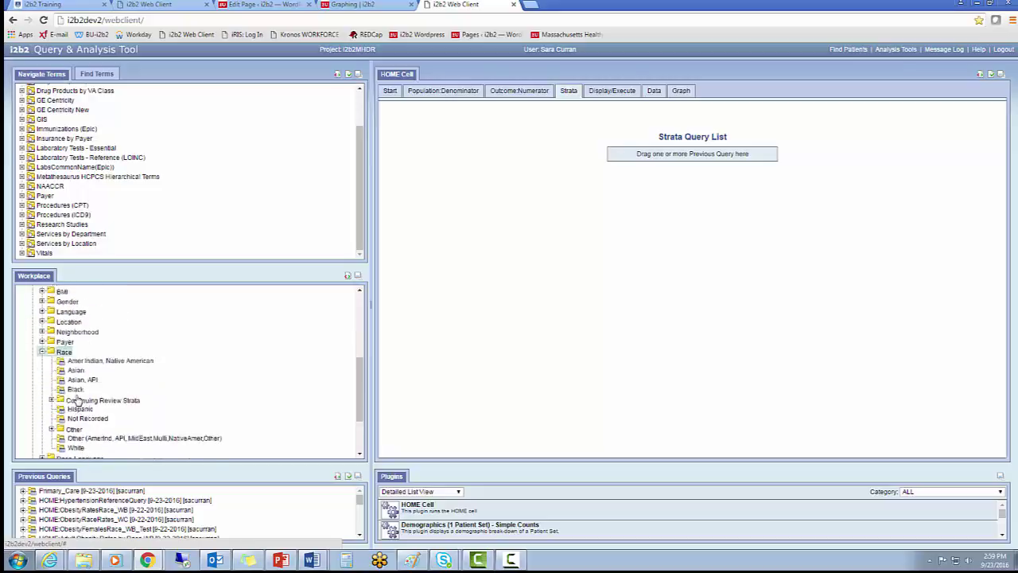
{"action": "left_click_drag", "start_coordinate": [76, 340], "coordinate": [668, 159]}
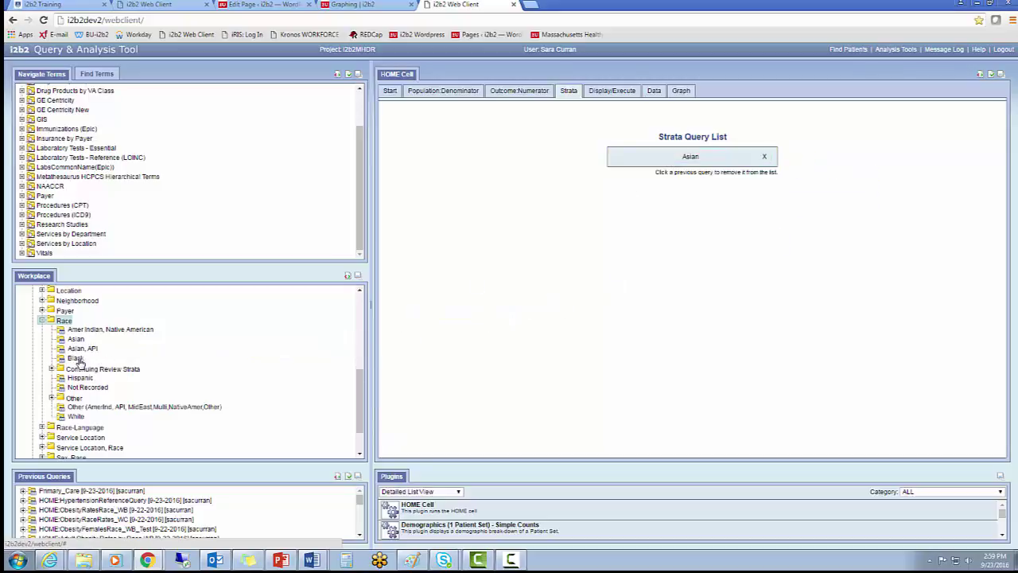
{"action": "left_click_drag", "start_coordinate": [76, 358], "coordinate": [676, 170]}
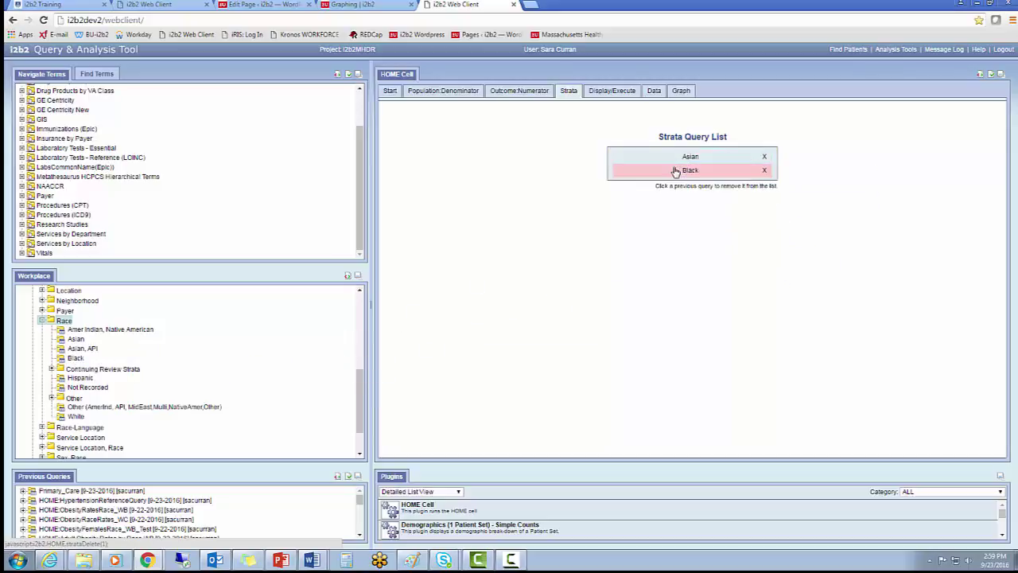
{"action": "left_click_drag", "start_coordinate": [89, 377], "coordinate": [700, 188]}
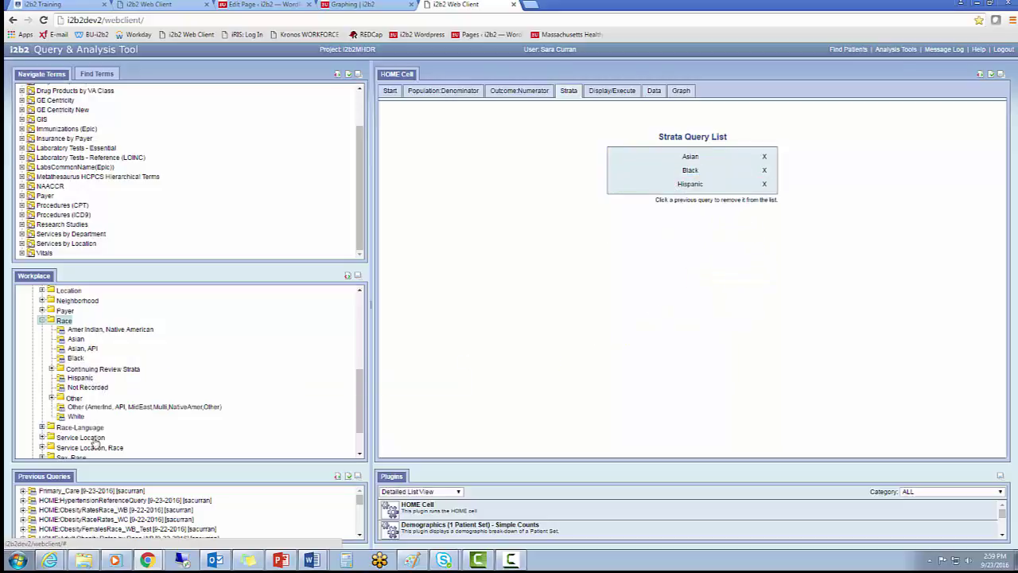
{"action": "left_click_drag", "start_coordinate": [73, 416], "coordinate": [679, 191]}
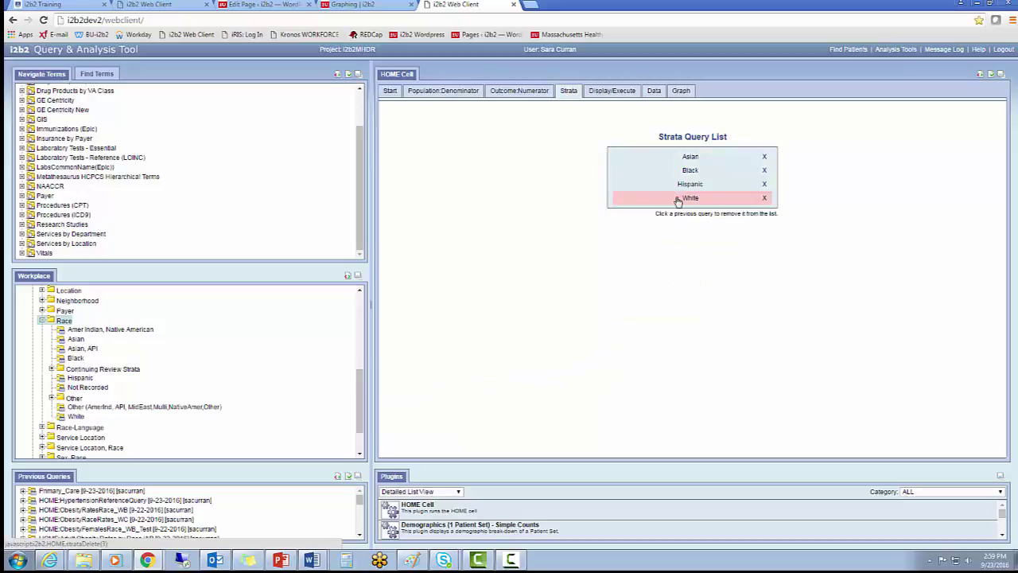
Step: Set the display interval to Year with a date range from 01-01-2005 to 12-31-2015
{"action": "left_click", "coordinate": [625, 94]}
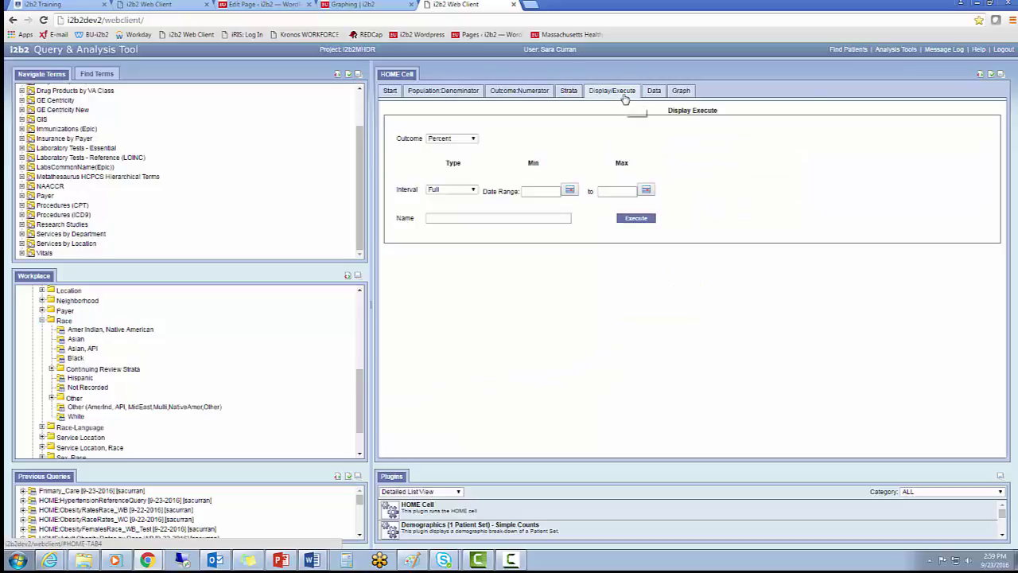
{"action": "left_click", "coordinate": [472, 191]}
{"action": "left_click", "coordinate": [474, 207]}
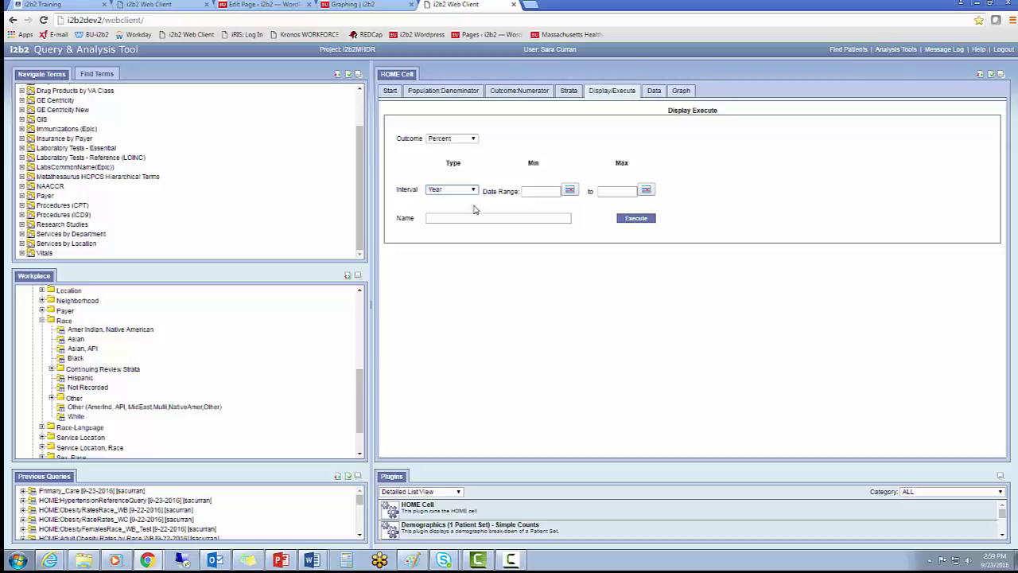
{"action": "left_click", "coordinate": [551, 191]}
{"action": "type", "text": "01-01-2006"}
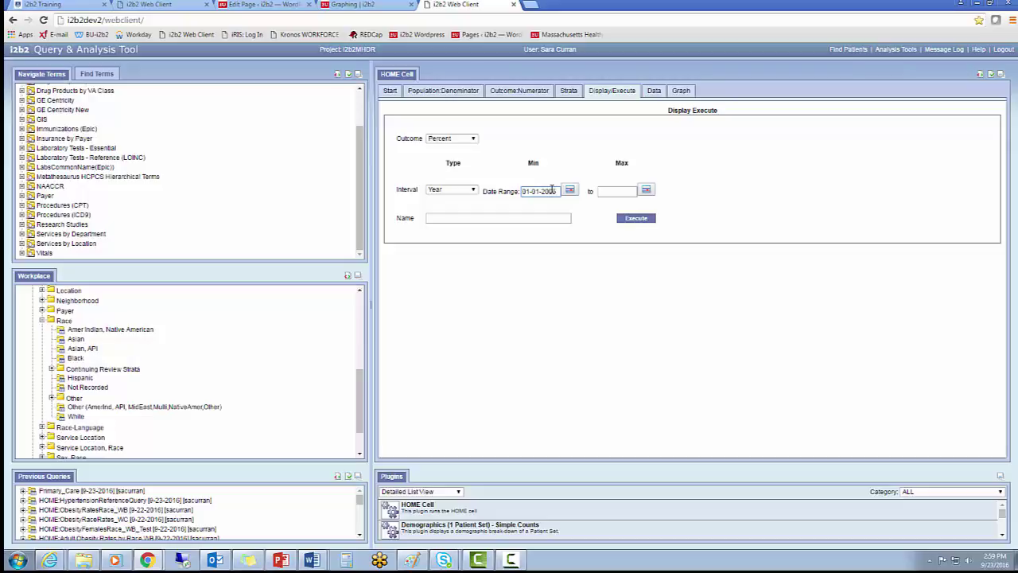
{"action": "key", "text": "Tab"}
{"action": "type", "text": "12-31-2015"}
Step: Name the query Obesity_Rates_Race and execute it
{"action": "left_click", "coordinate": [454, 218]}
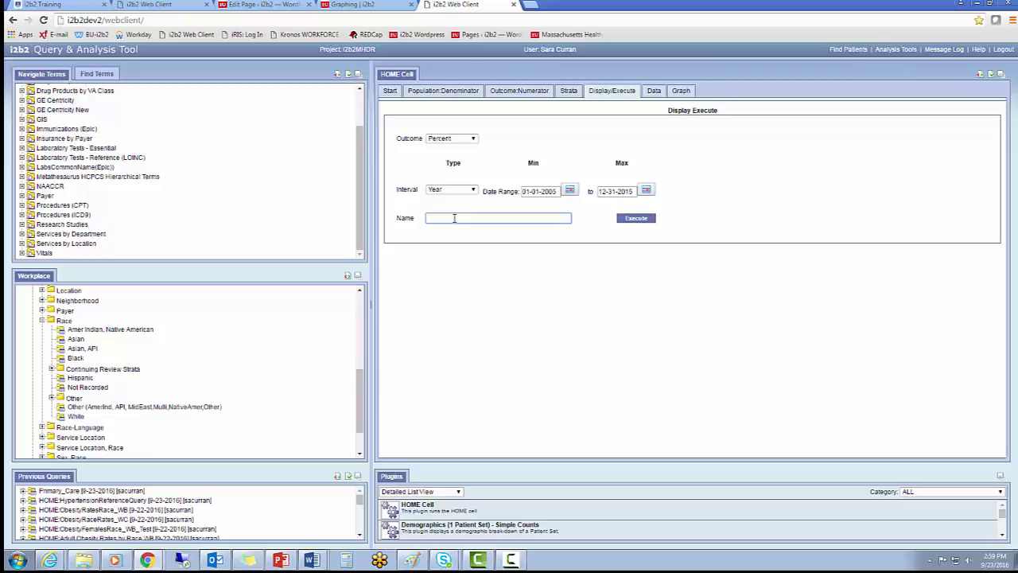
{"action": "type", "text": "Obesity_Rates_Race"}
{"action": "left_click", "coordinate": [646, 222]}
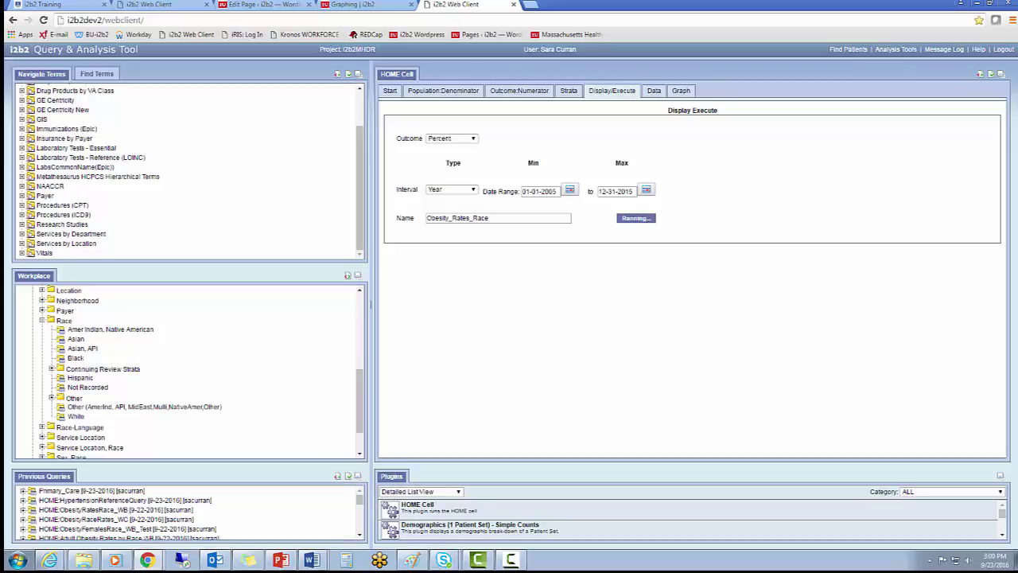
Step: Review the query's data table through its final rows and view the yearly rates by race as a graph
{"action": "left_click", "coordinate": [654, 93]}
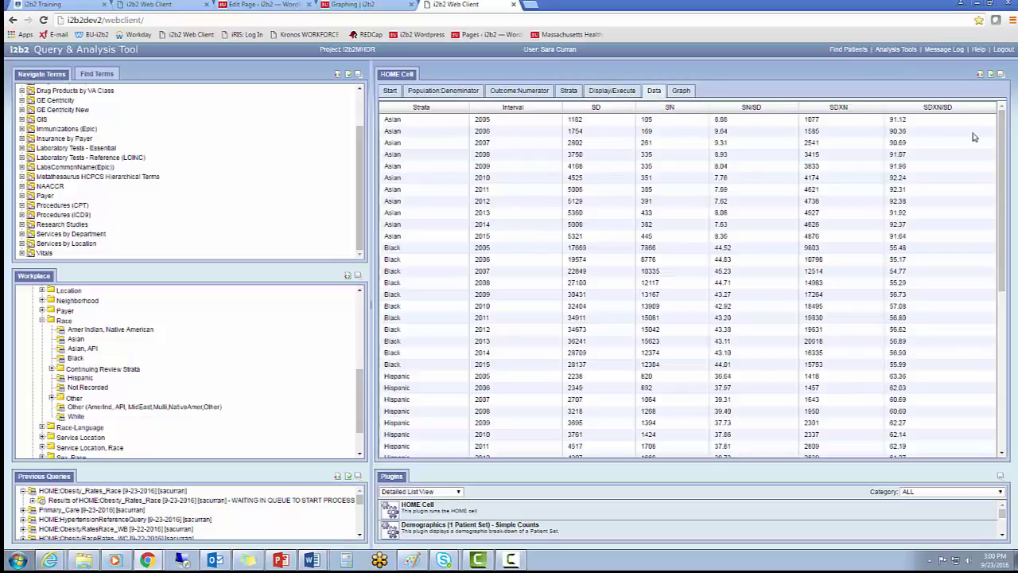
{"action": "left_click_drag", "start_coordinate": [1004, 119], "coordinate": [1007, 285]}
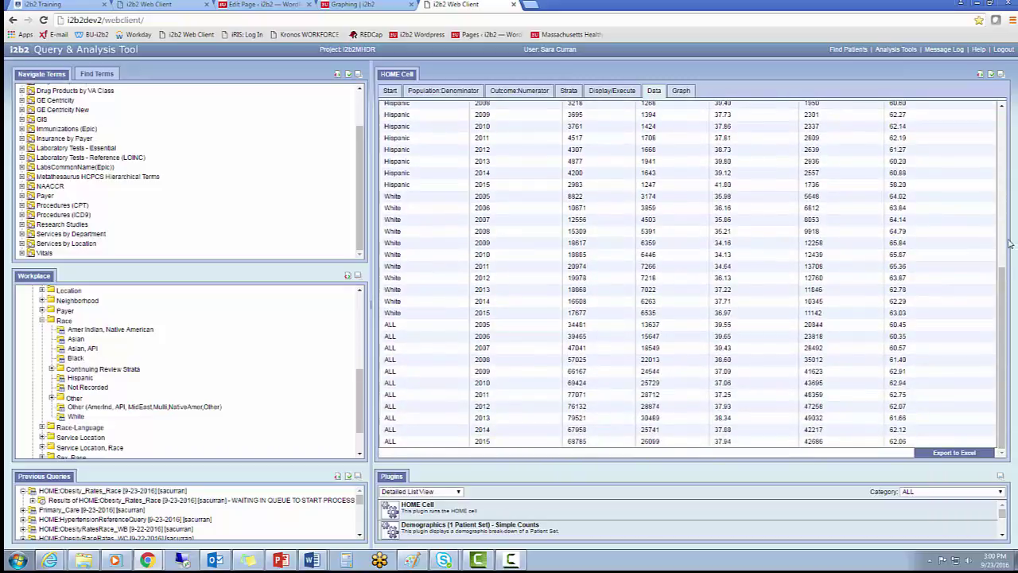
{"action": "left_click", "coordinate": [691, 95]}
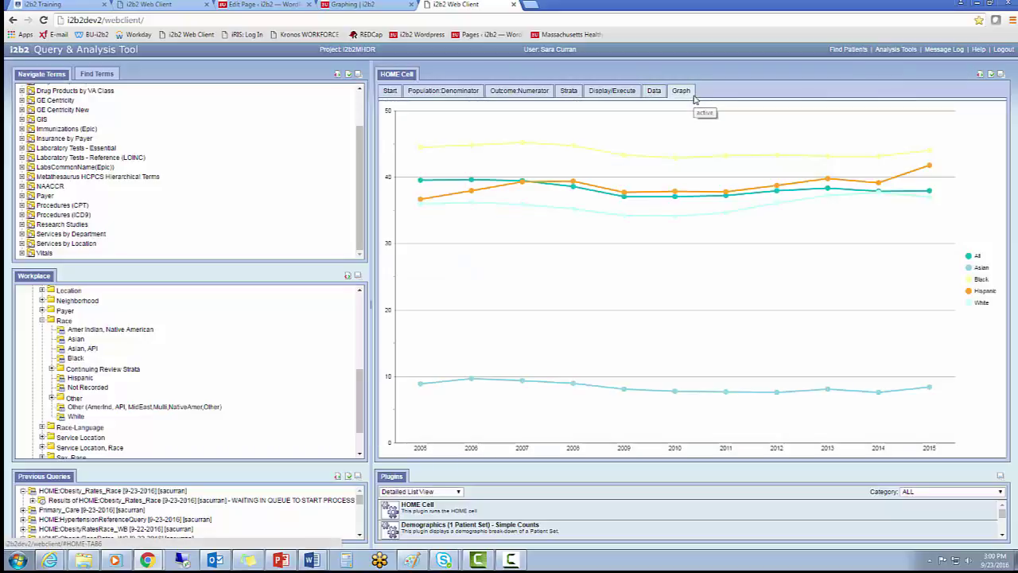